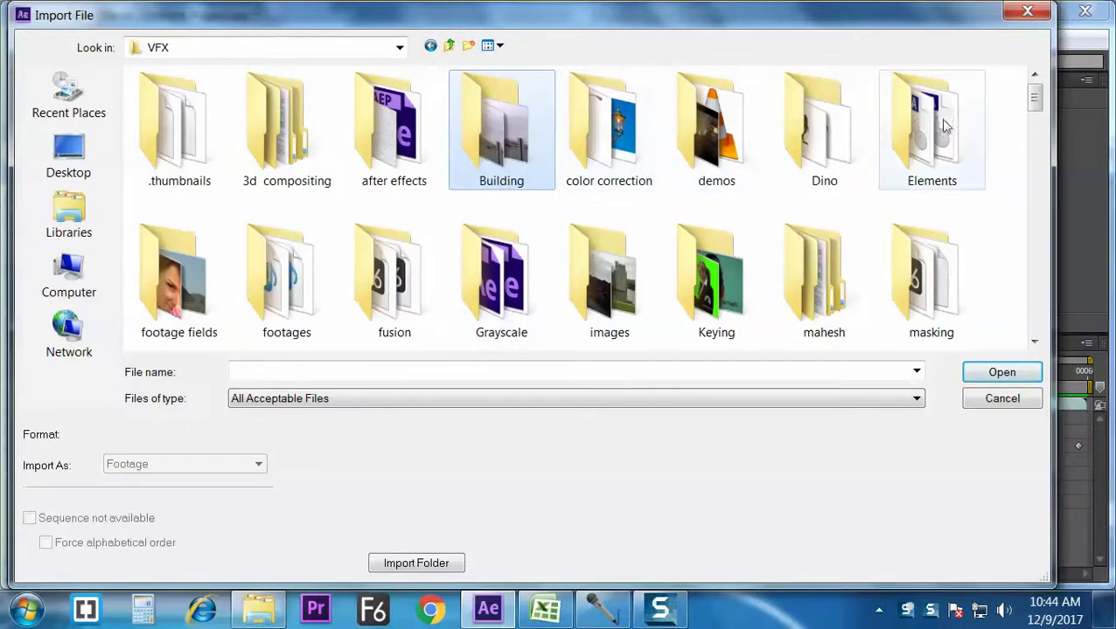
# Step: Browse the table, Keying, couple and footage fields folders inside VFX for usable footage
pyautogui.moveTo(1034, 101); pyautogui.dragTo(1036, 118)
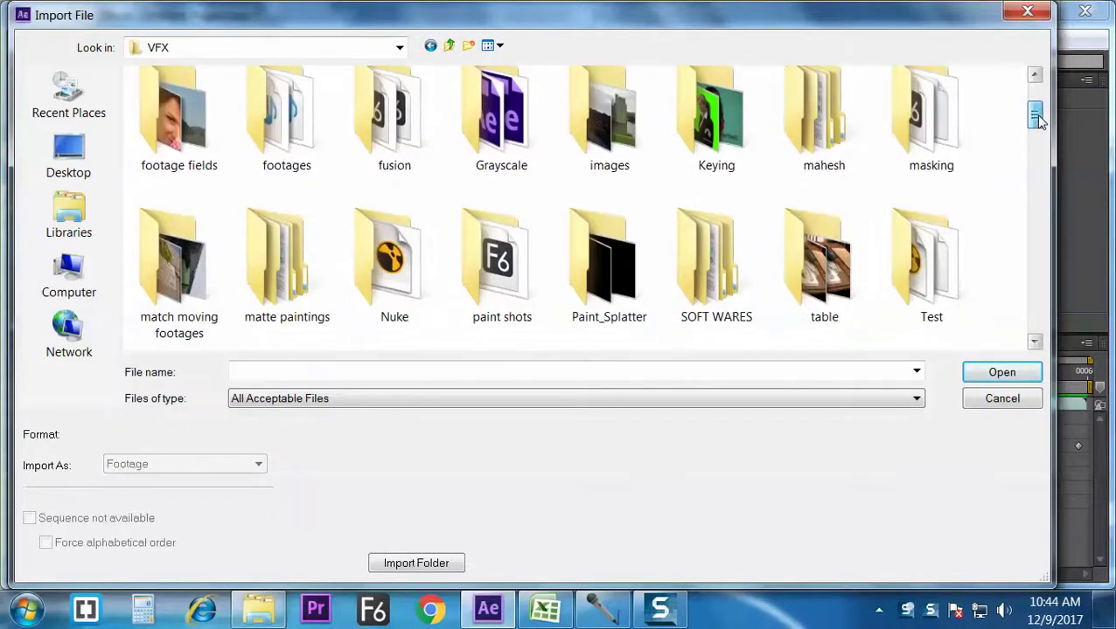
pyautogui.doubleClick(822, 251)
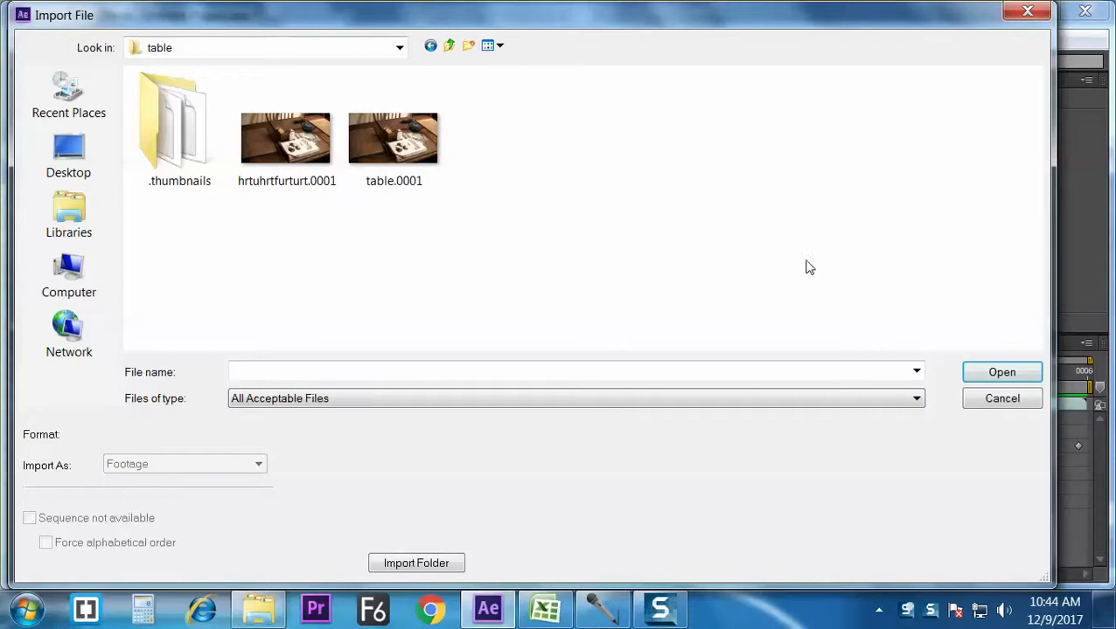
pyautogui.click(431, 45)
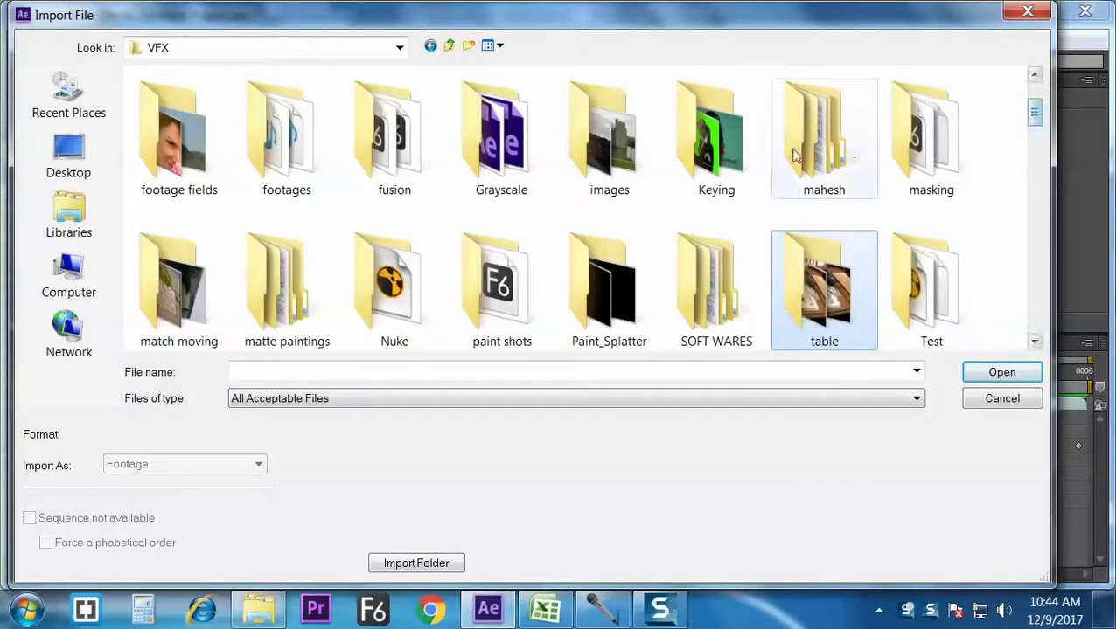
pyautogui.doubleClick(725, 140)
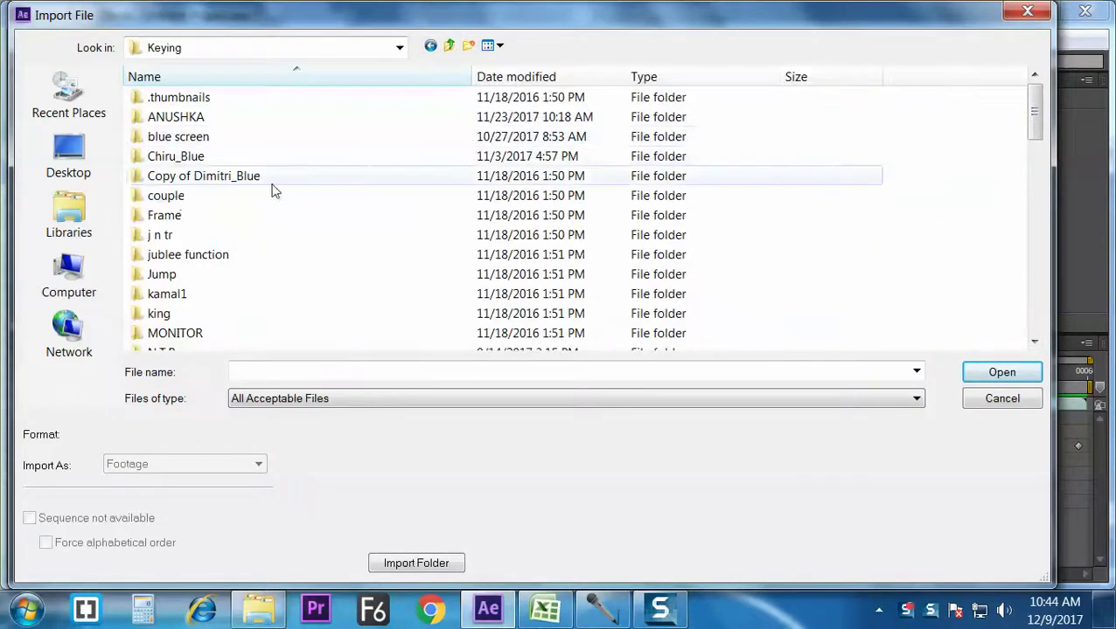
pyautogui.doubleClick(175, 197)
pyautogui.click(269, 165)
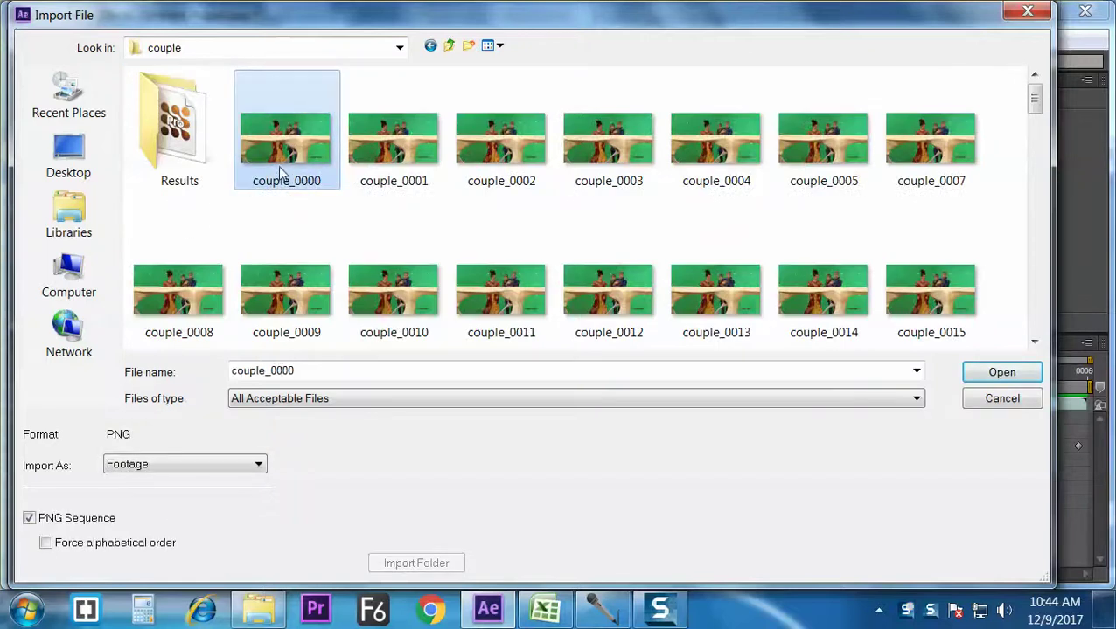
pyautogui.click(453, 46)
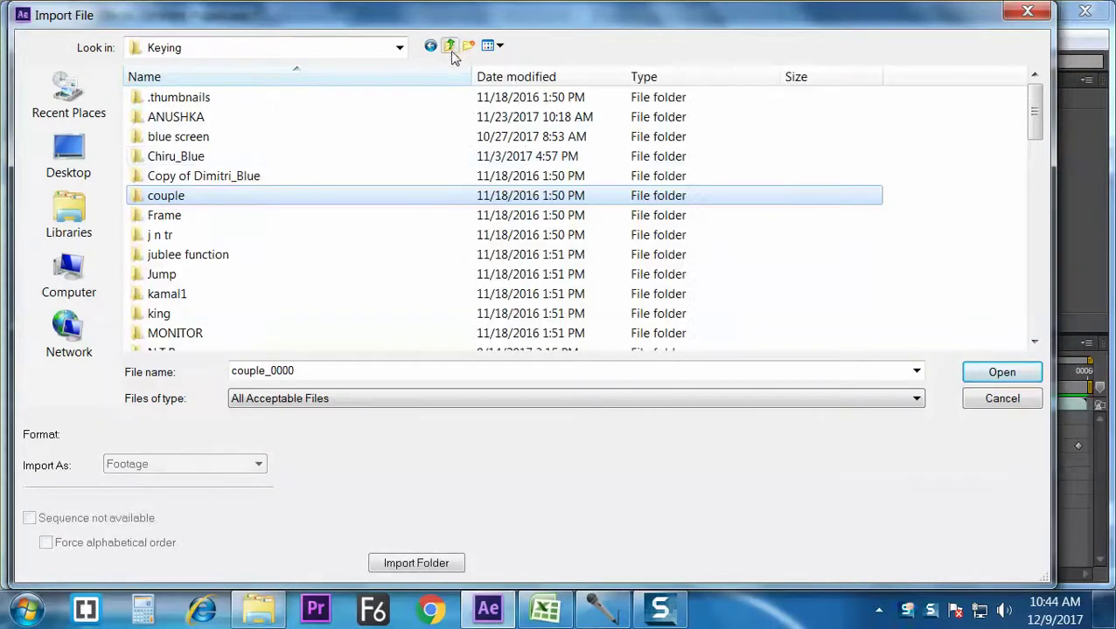
pyautogui.click(449, 45)
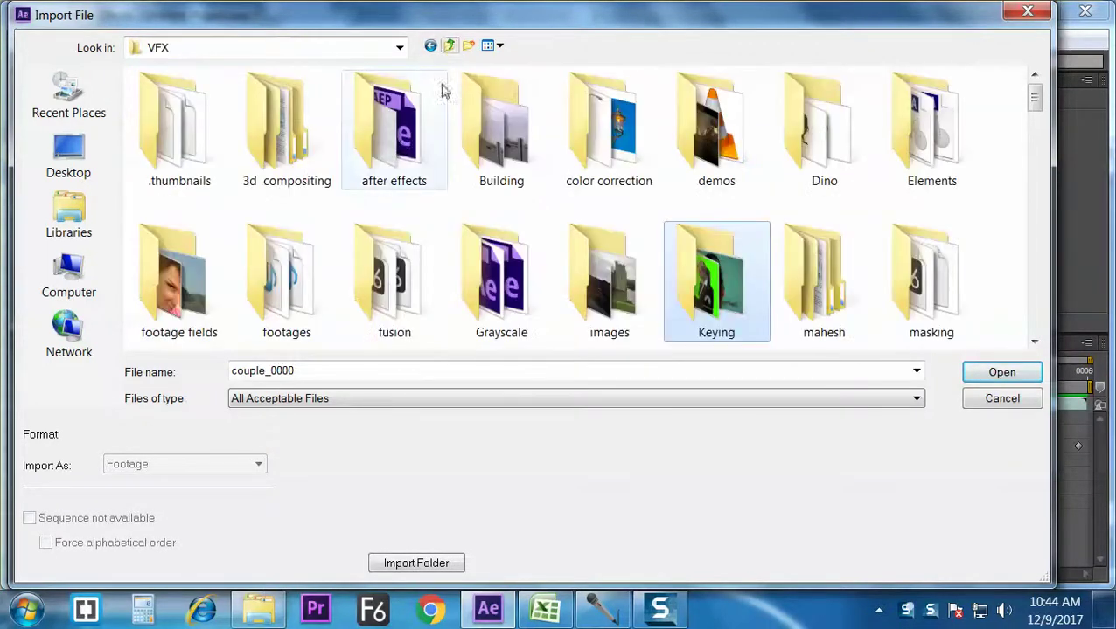
pyautogui.doubleClick(165, 295)
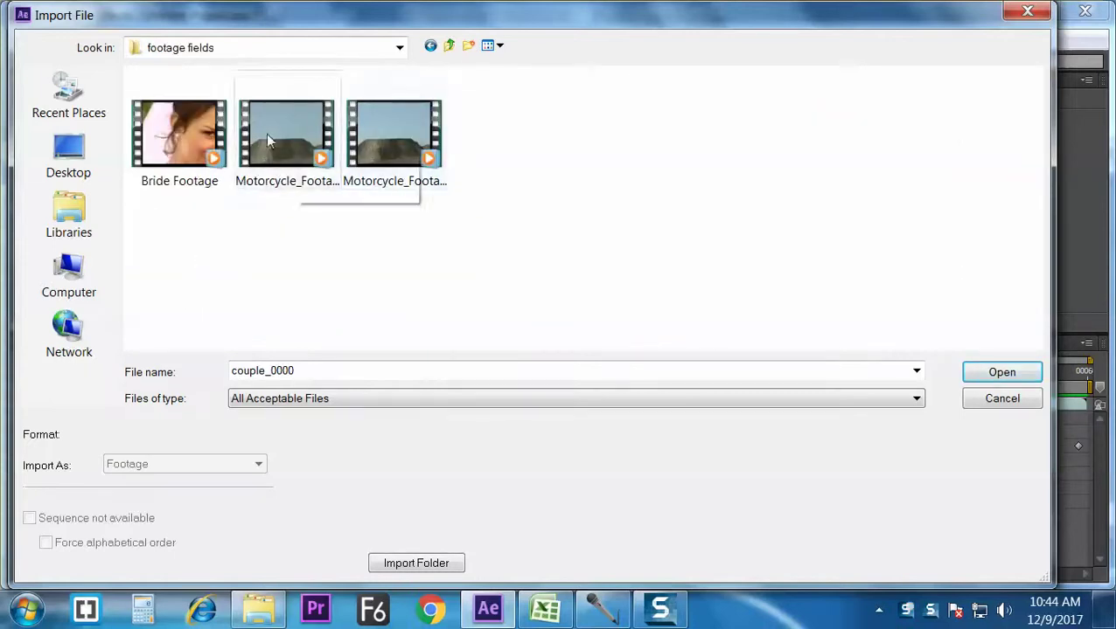
pyautogui.click(450, 46)
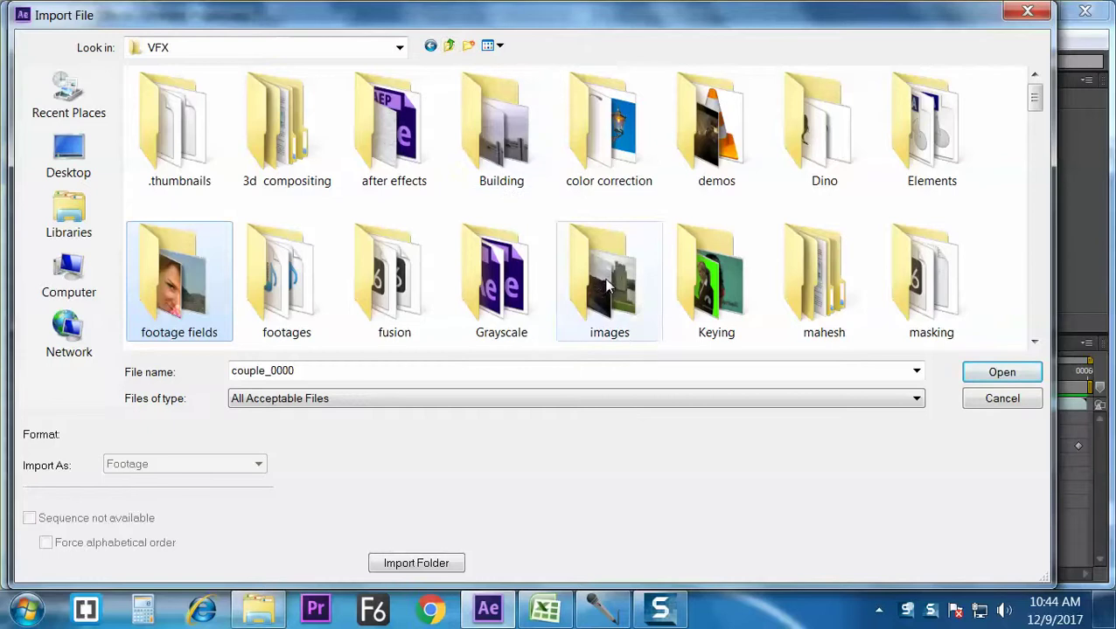
# Step: Import compositing reel 2010 on Vimeo from the demos folder and open it in a widened footage viewer
pyautogui.doubleClick(722, 138)
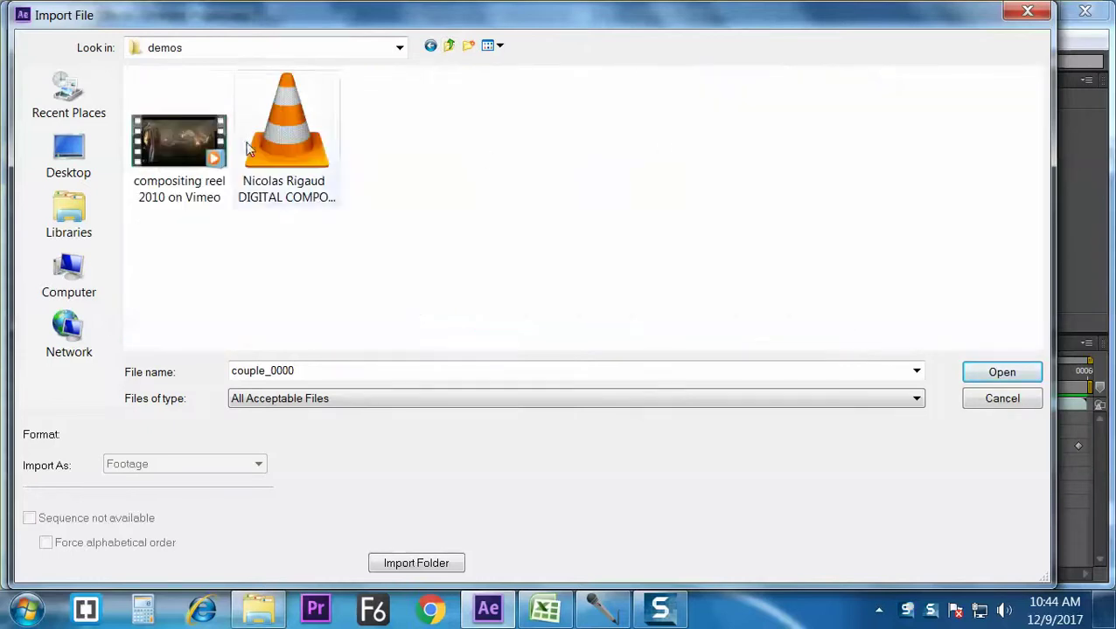
pyautogui.doubleClick(179, 142)
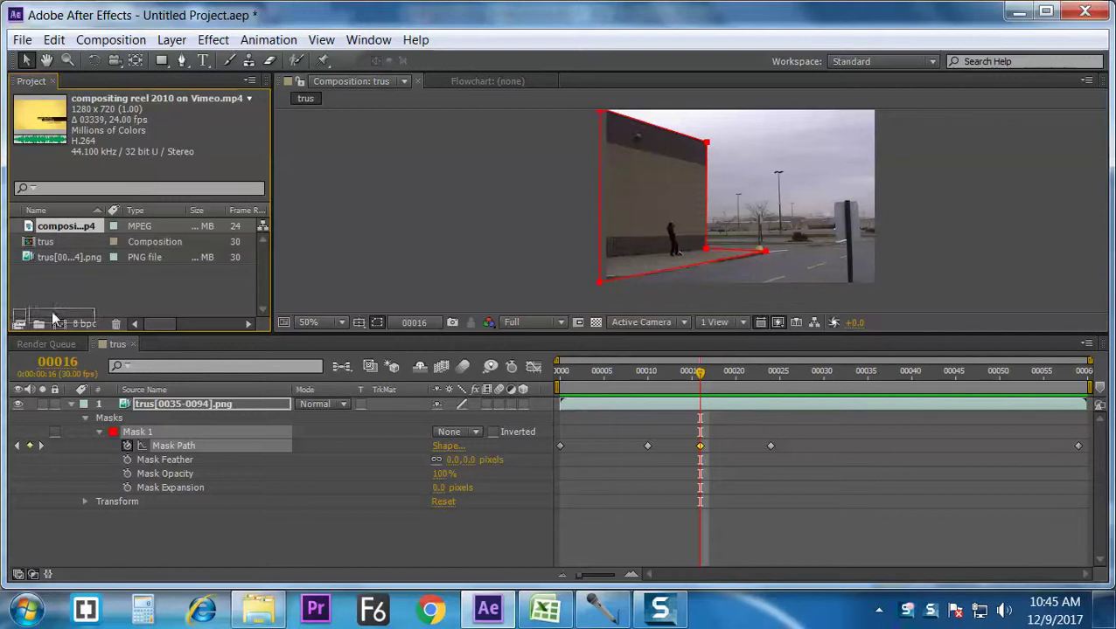
pyautogui.doubleClick(67, 226)
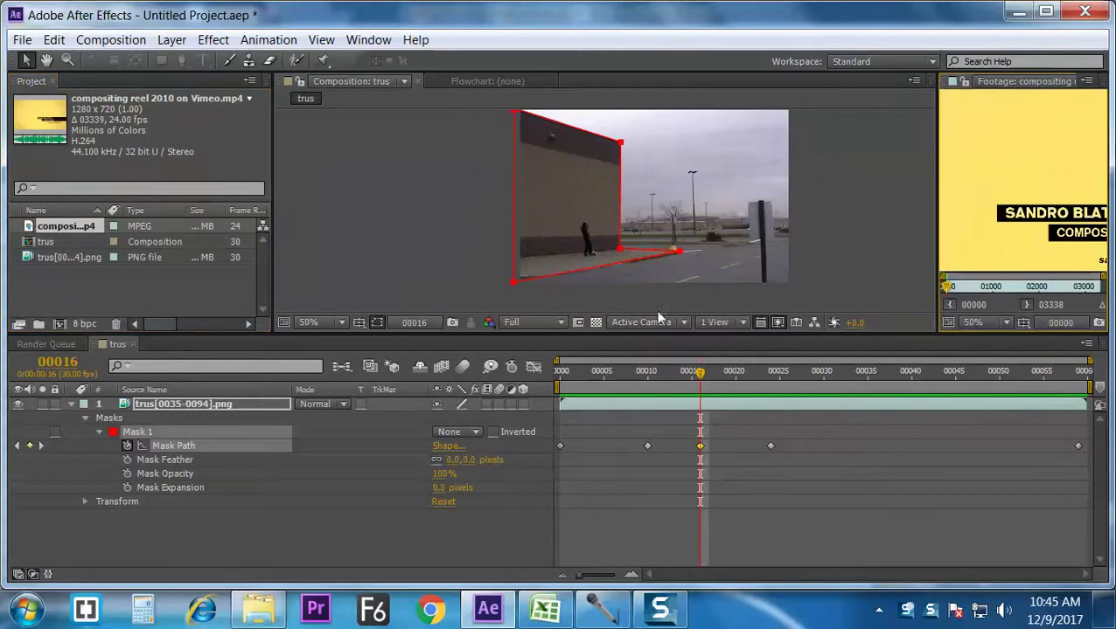
pyautogui.moveTo(935, 231); pyautogui.dragTo(474, 231)
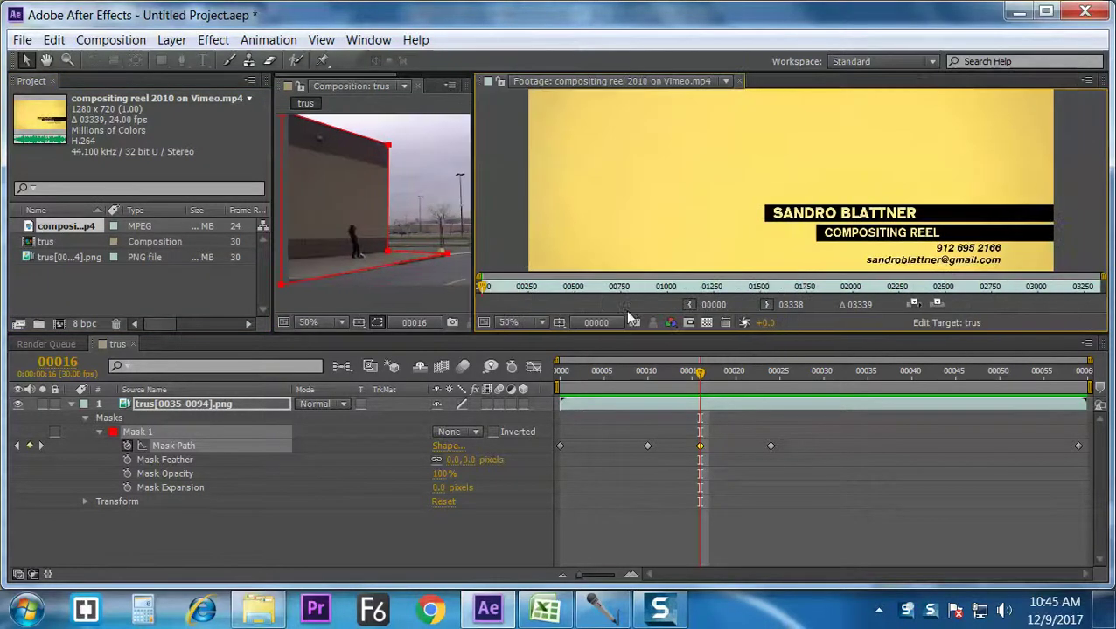
# Step: Trim the reel footage to the shot of the man in the blue shirt, with in point 01169 and out point 01209
pyautogui.moveTo(637, 286); pyautogui.dragTo(690, 297)
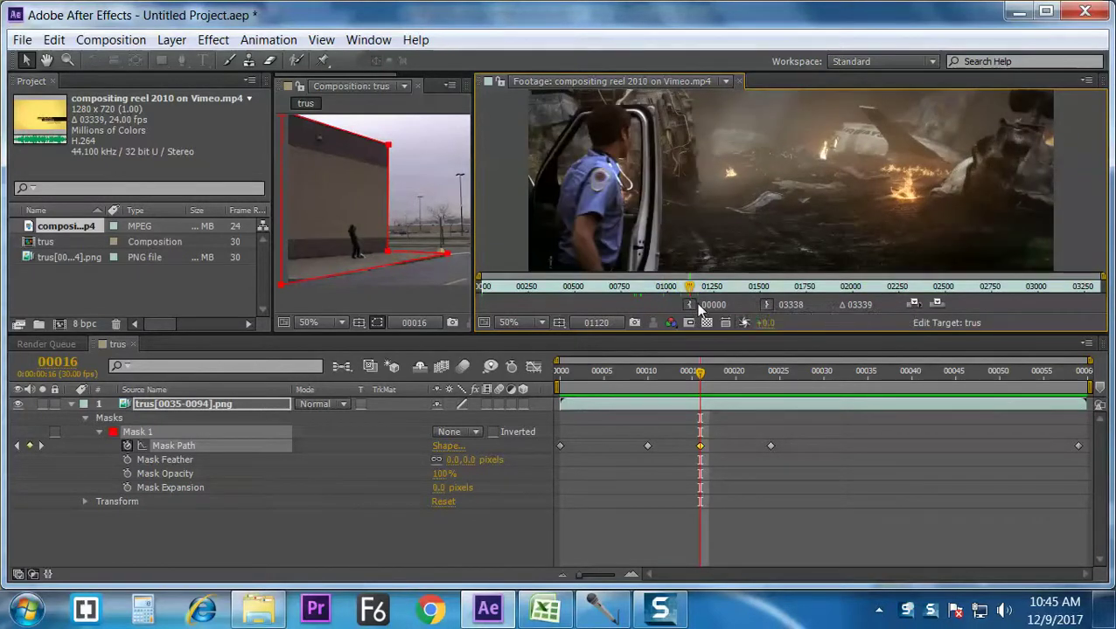
pyautogui.click(713, 305)
pyautogui.click(700, 289)
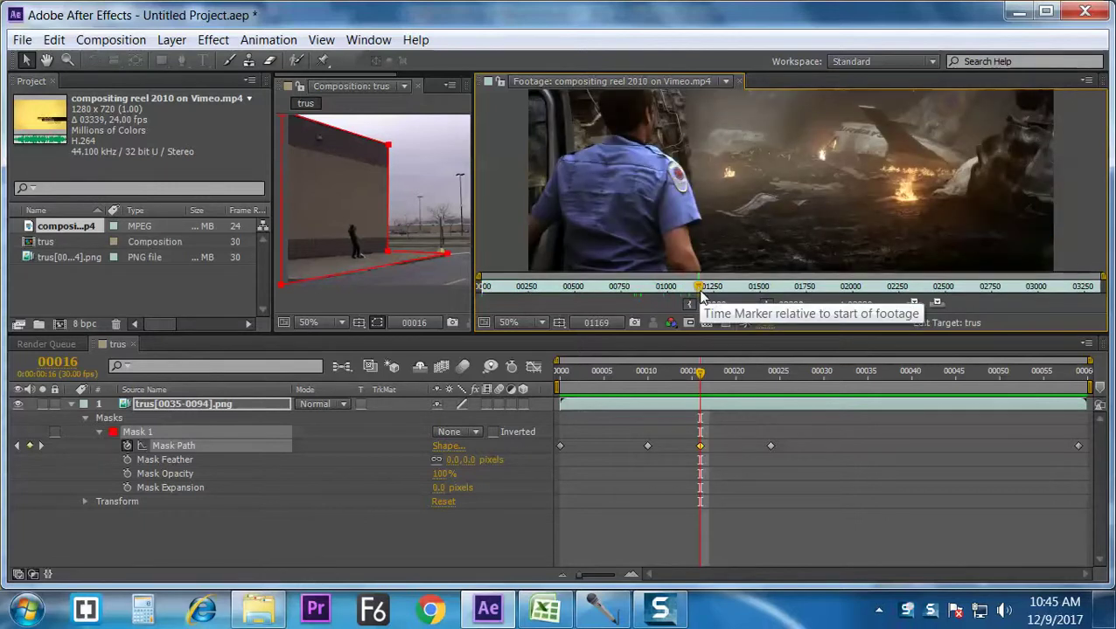
pyautogui.click(710, 289)
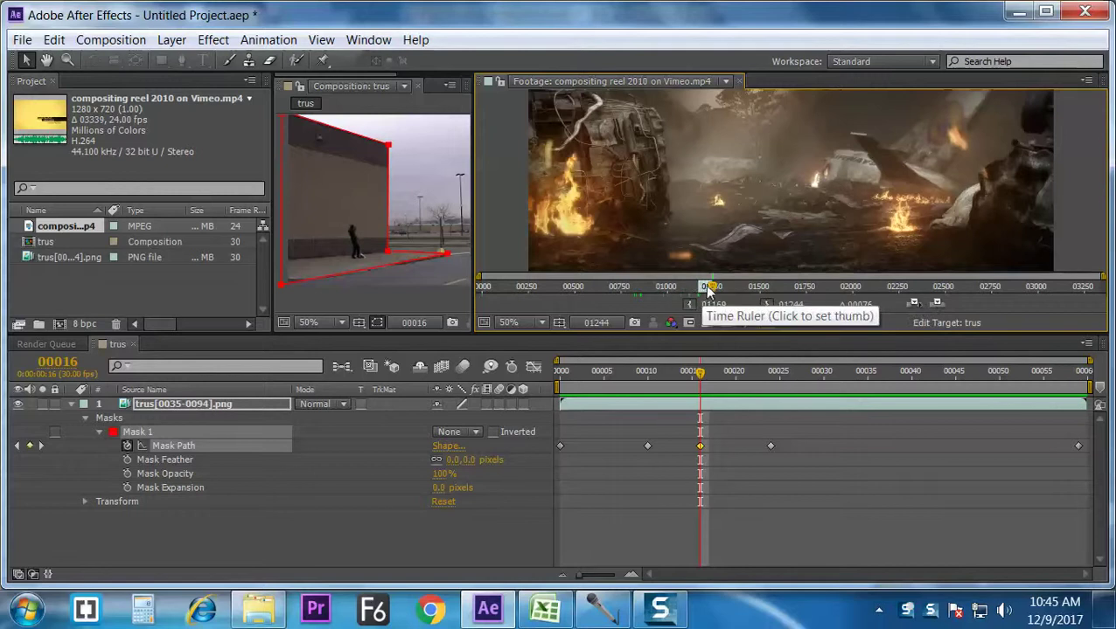
pyautogui.click(705, 288)
pyautogui.click(690, 288)
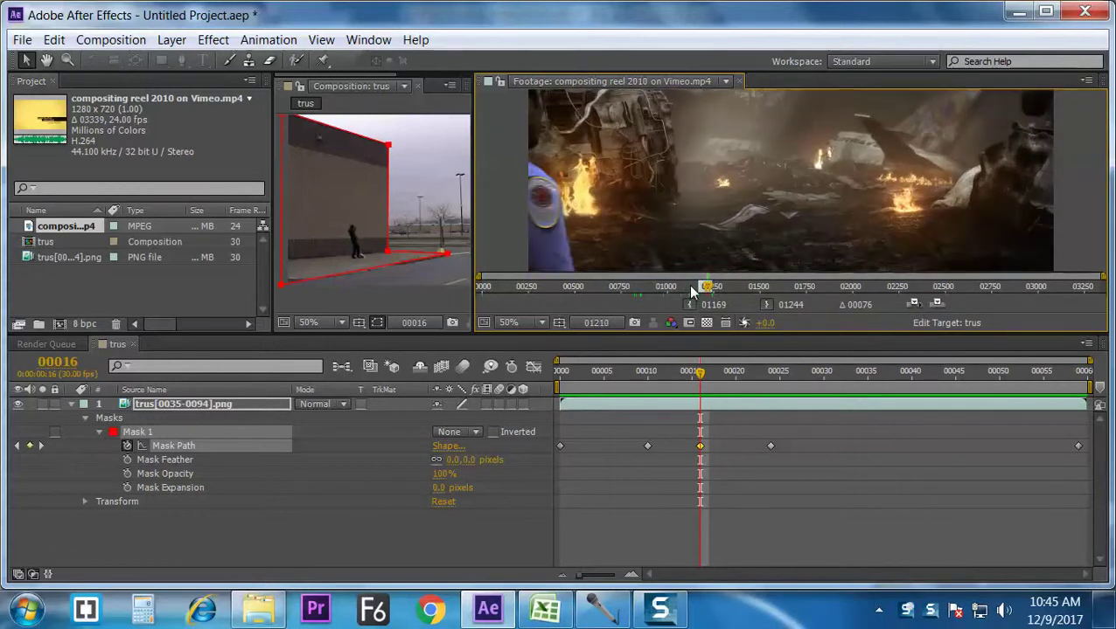
pyautogui.click(691, 289)
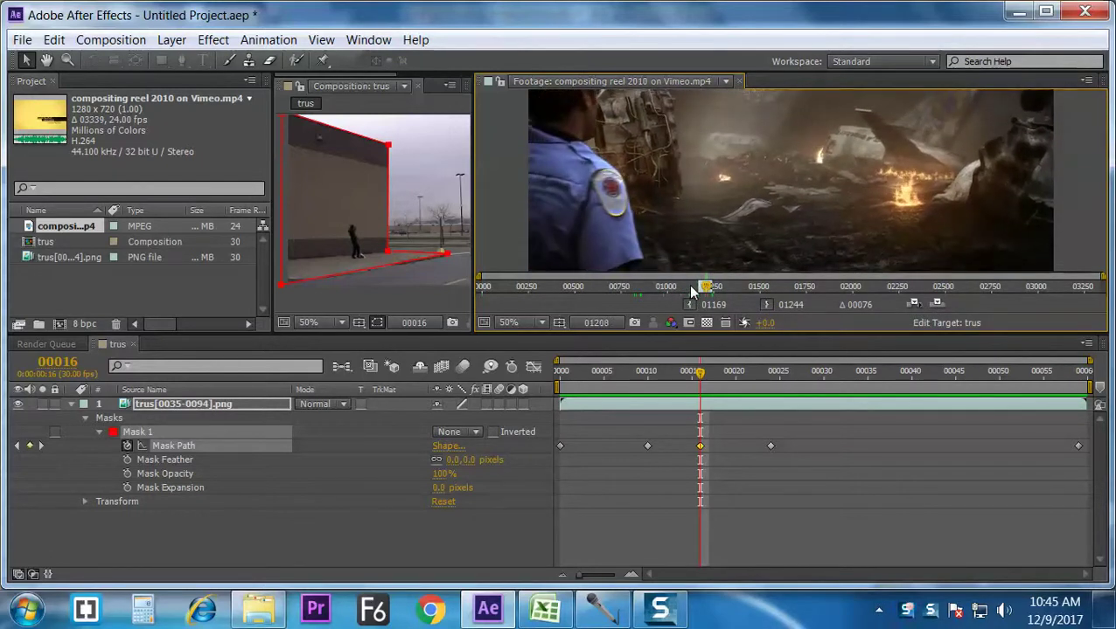
pyautogui.press('pagedown')
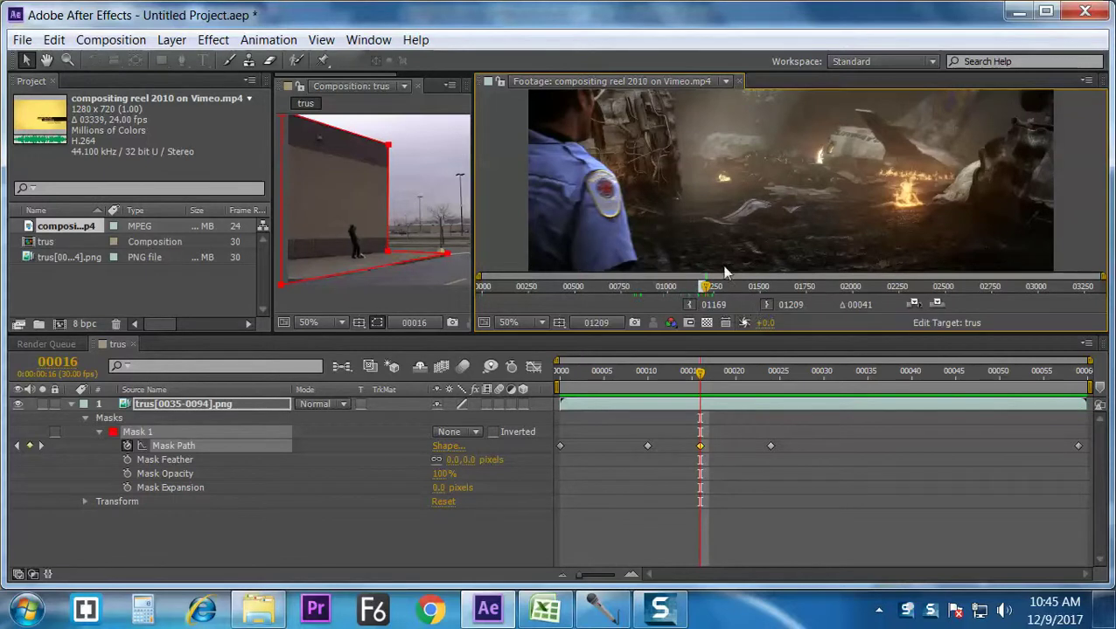
# Step: Create a composition from the trimmed clip and maximize its viewer at frame 01169
pyautogui.moveTo(63, 232); pyautogui.dragTo(56, 324)
pyautogui.moveTo(472, 223); pyautogui.dragTo(1035, 223)
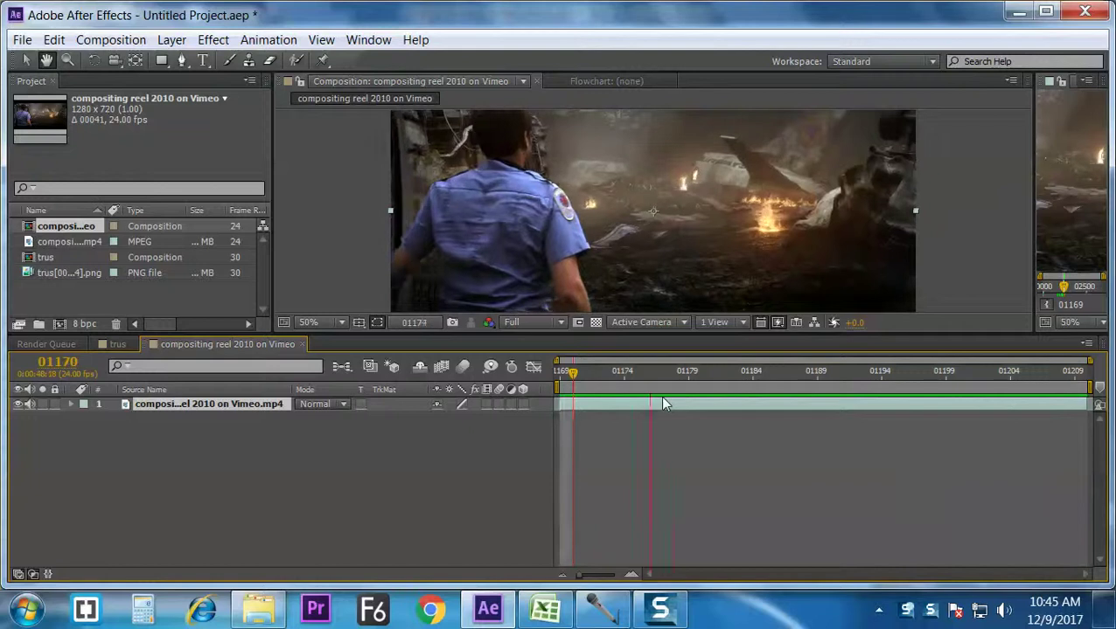
pyautogui.press('space')
pyautogui.moveTo(635, 374); pyautogui.dragTo(545, 385)
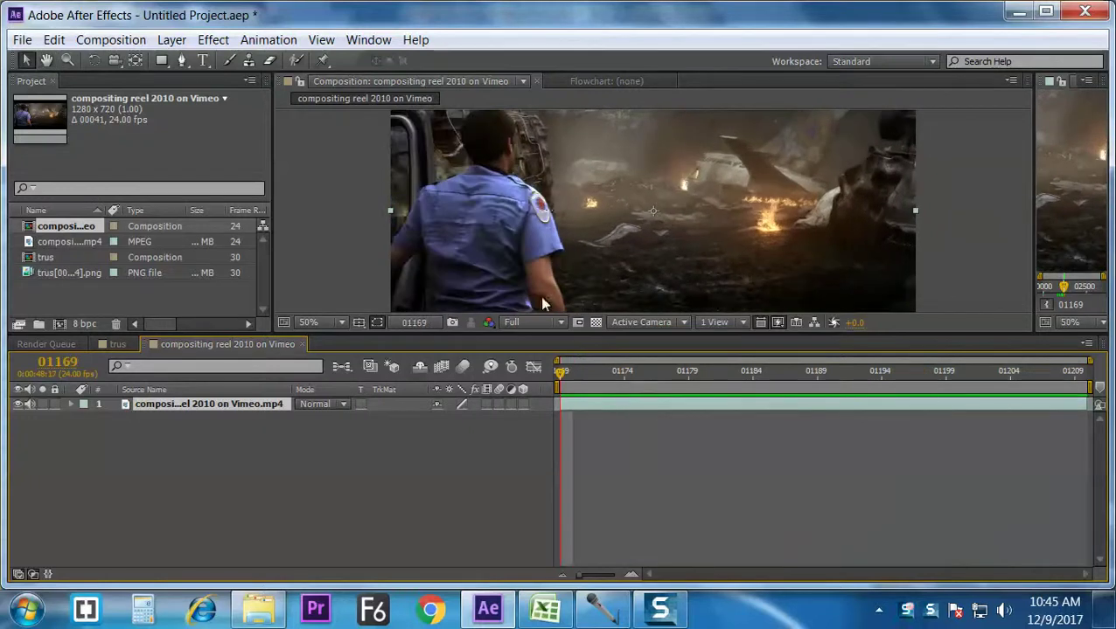
pyautogui.press('`')
pyautogui.press('`')
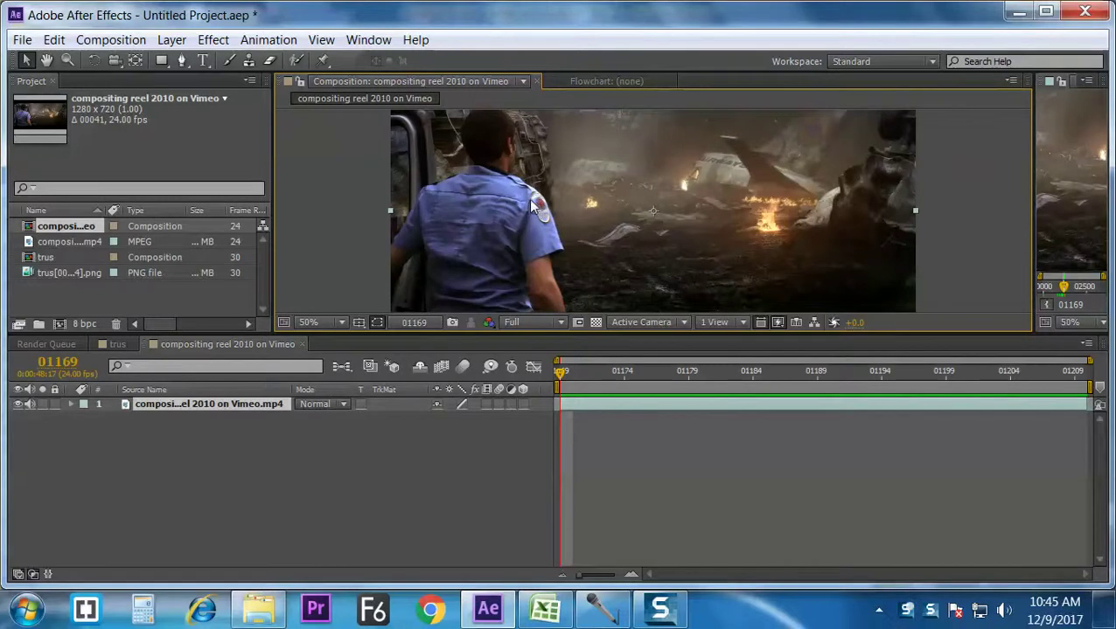
pyautogui.press('`')
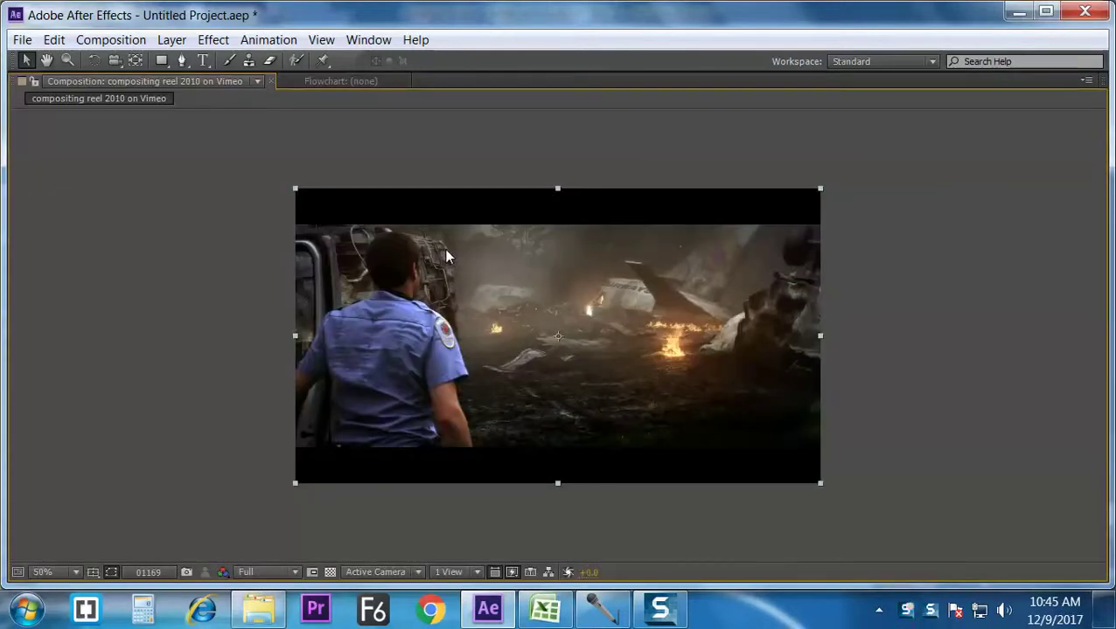
# Step: Start a Pen tool mask on the clip at 200% zoom, tracing the man's left shoulder and shirt collar
pyautogui.press('space')
pyautogui.press('g')
pyautogui.scroll(2, 404, 357)
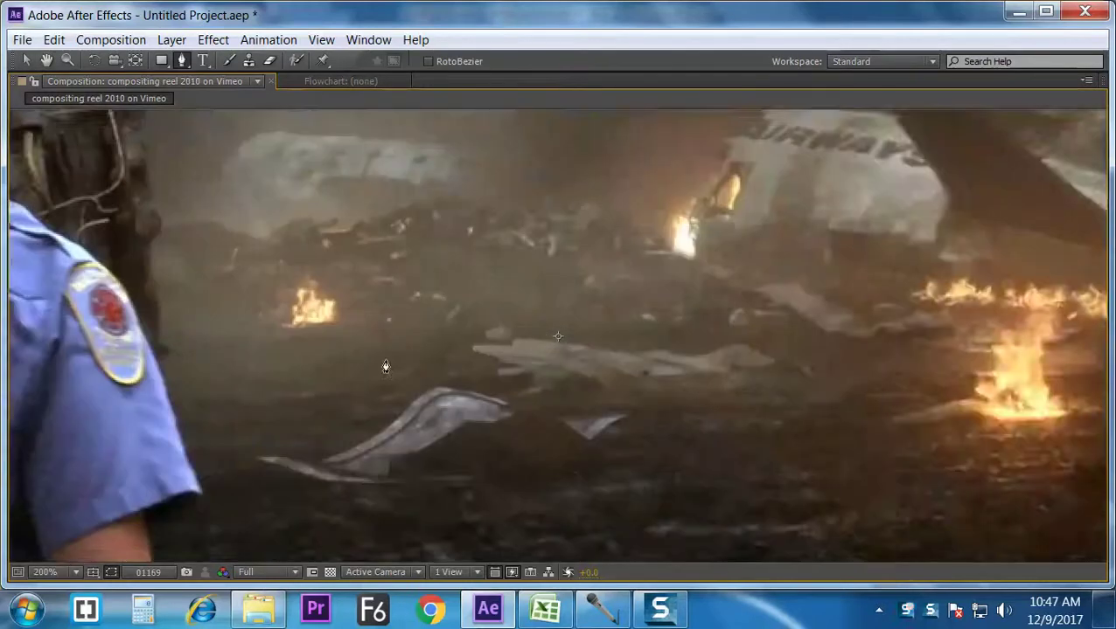
pyautogui.press('space')
pyautogui.moveTo(383, 367); pyautogui.dragTo(787, 384)
pyautogui.moveTo(350, 376); pyautogui.dragTo(632, 391)
pyautogui.moveTo(387, 334); pyautogui.dragTo(391, 266)
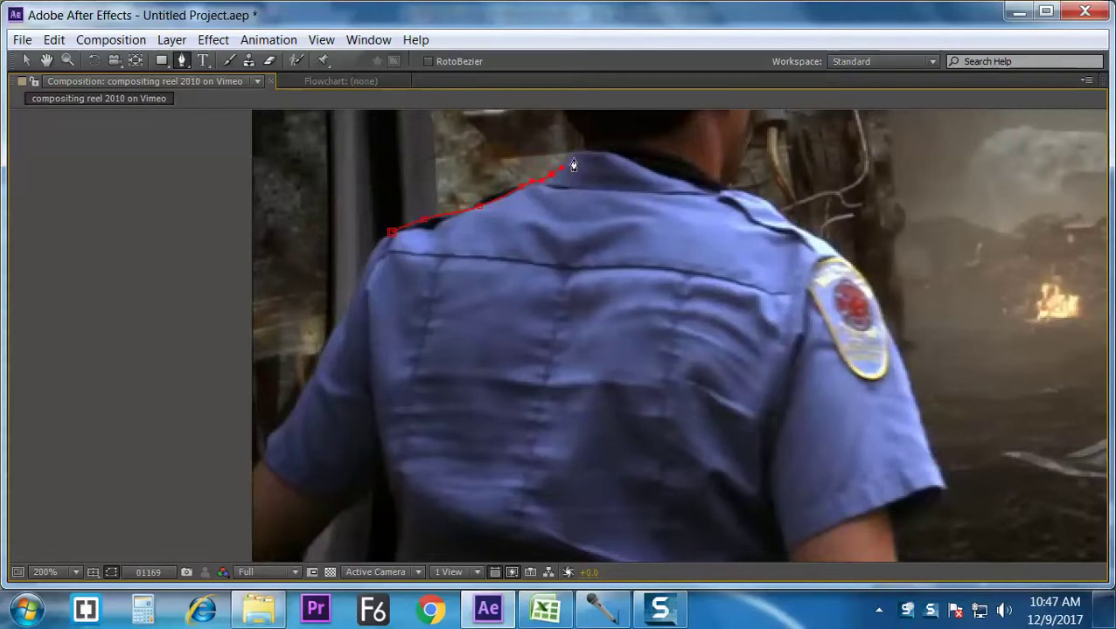
pyautogui.moveTo(595, 155); pyautogui.dragTo(546, 280)
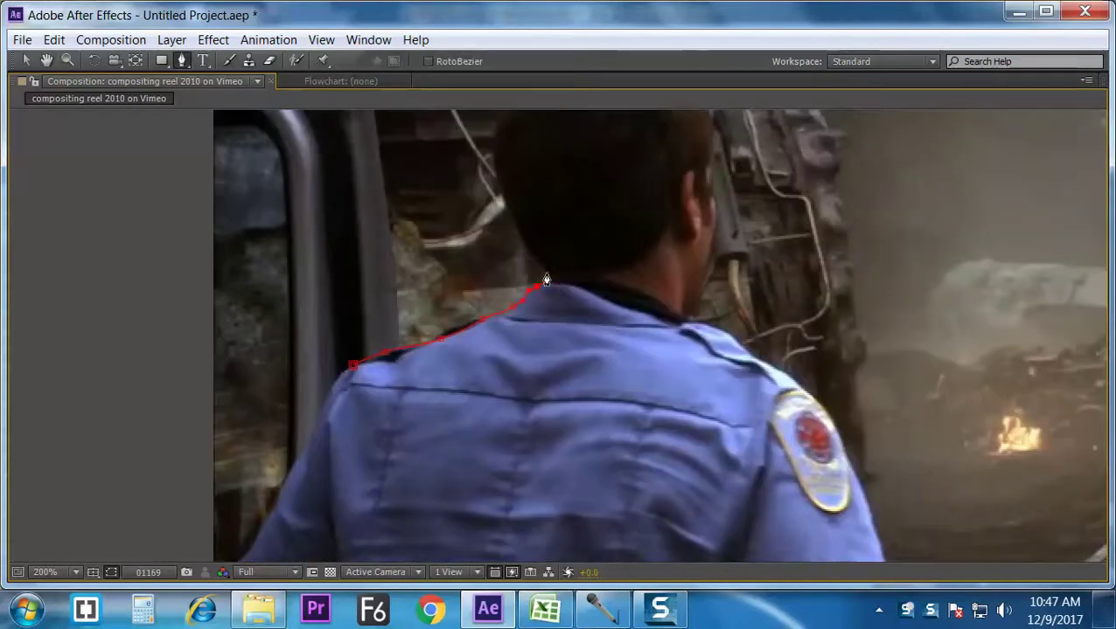
pyautogui.click(607, 282)
pyautogui.click(635, 289)
pyautogui.click(668, 311)
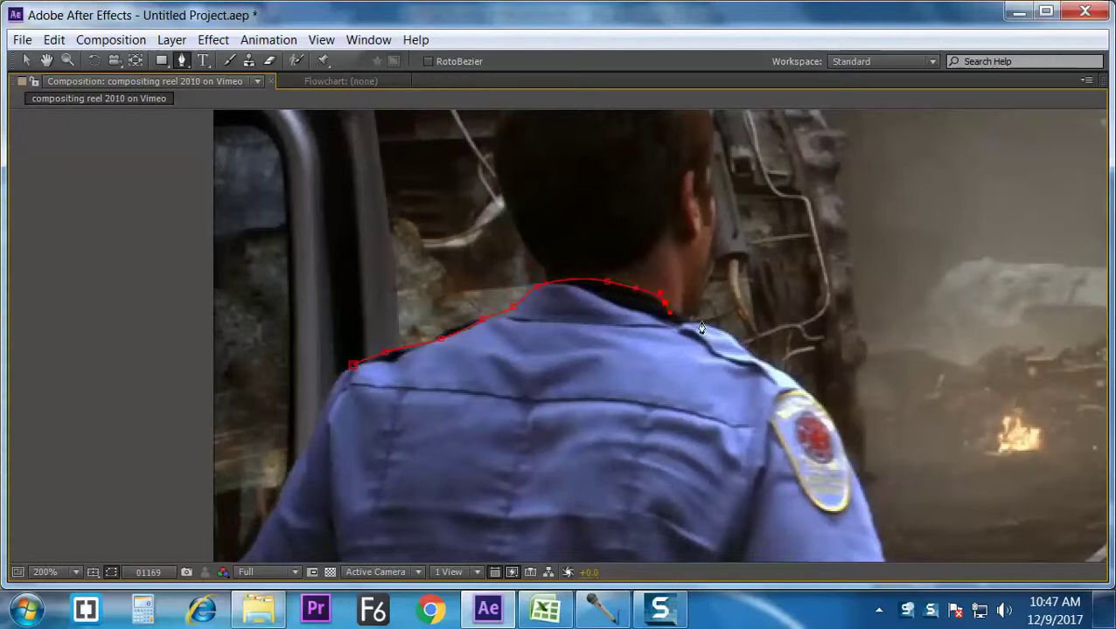
# Step: Continue the mask path over the right shoulder, around the sleeve and down the outer edge of the bare arm
pyautogui.moveTo(729, 348); pyautogui.dragTo(609, 196)
pyautogui.click(666, 228)
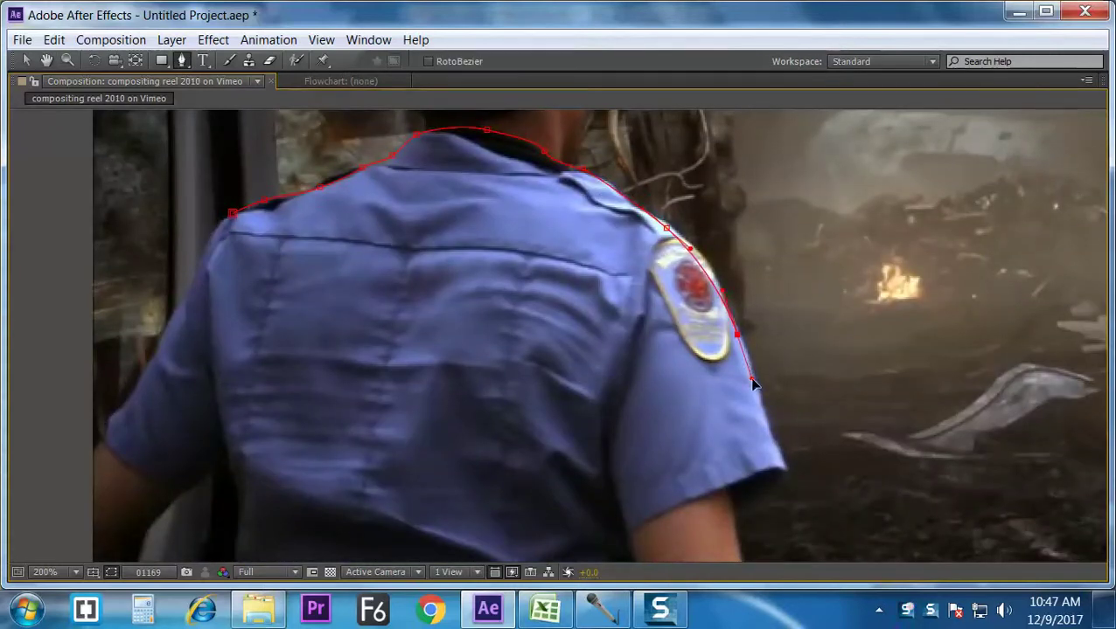
pyautogui.moveTo(788, 476); pyautogui.dragTo(828, 275)
pyautogui.click(784, 304)
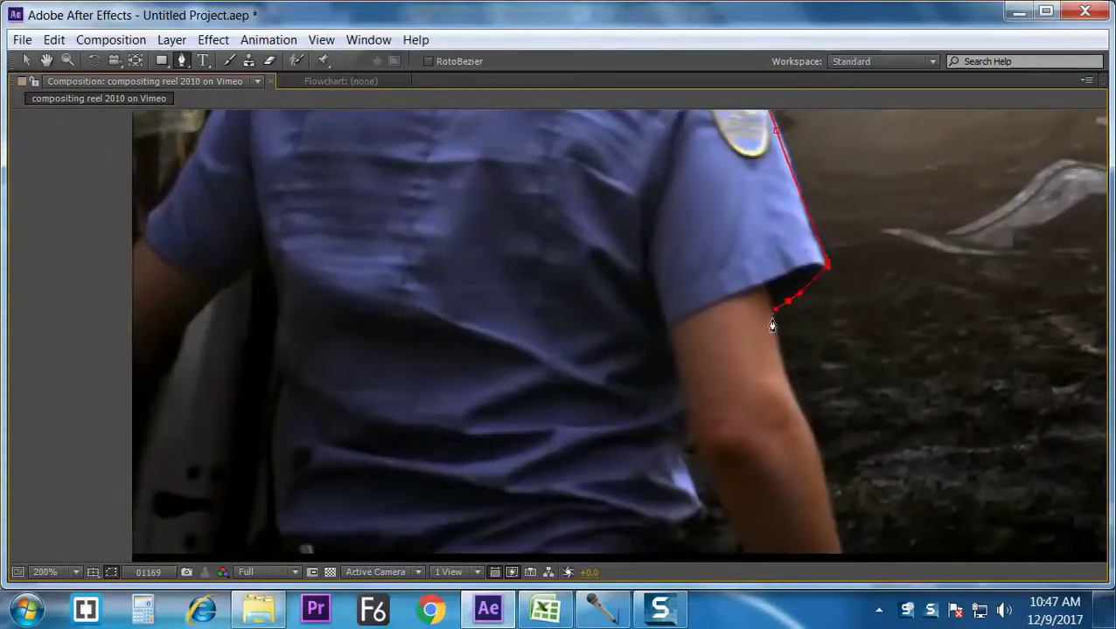
pyautogui.moveTo(764, 382); pyautogui.dragTo(667, 191)
pyautogui.click(693, 201)
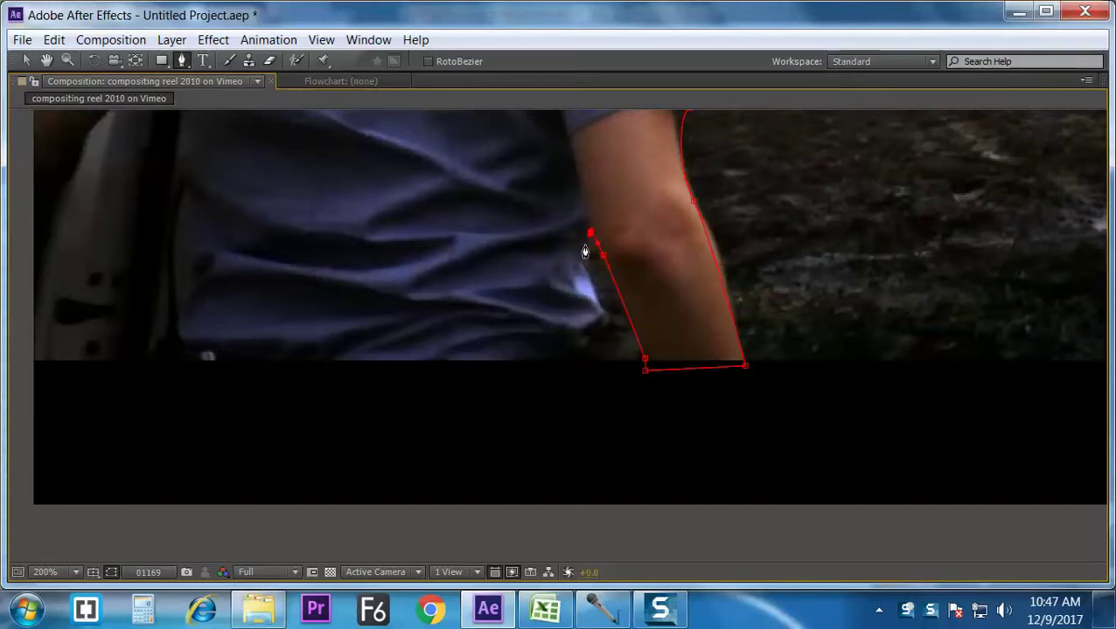
# Step: Continue the mask path down the shirt's right side and along the bottom edge of the picture
pyautogui.moveTo(536, 246); pyautogui.dragTo(542, 350)
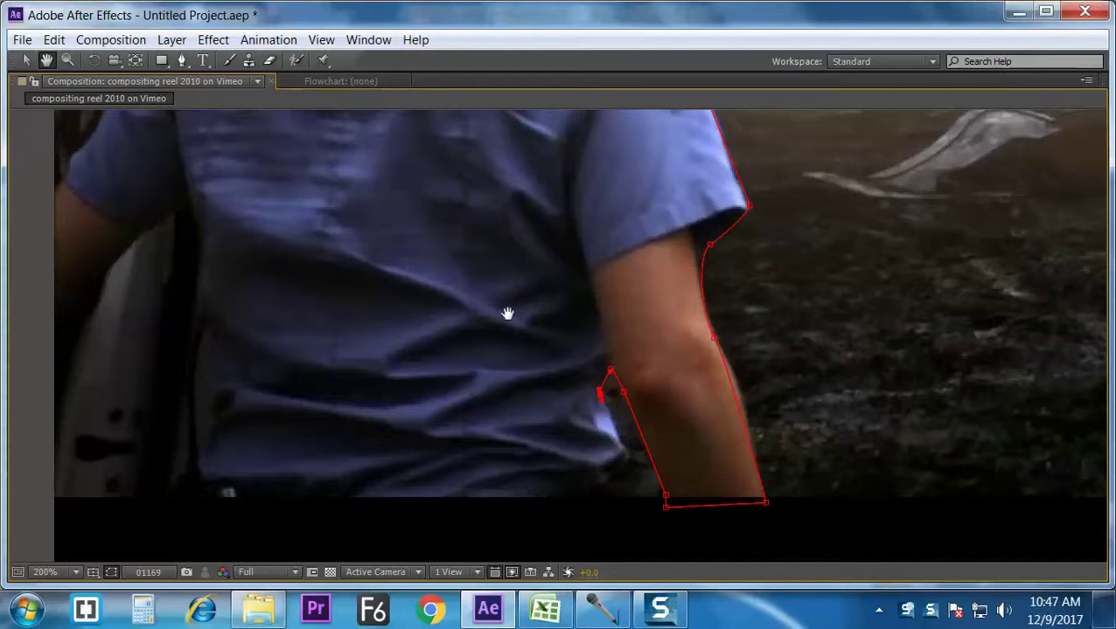
pyautogui.press('g')
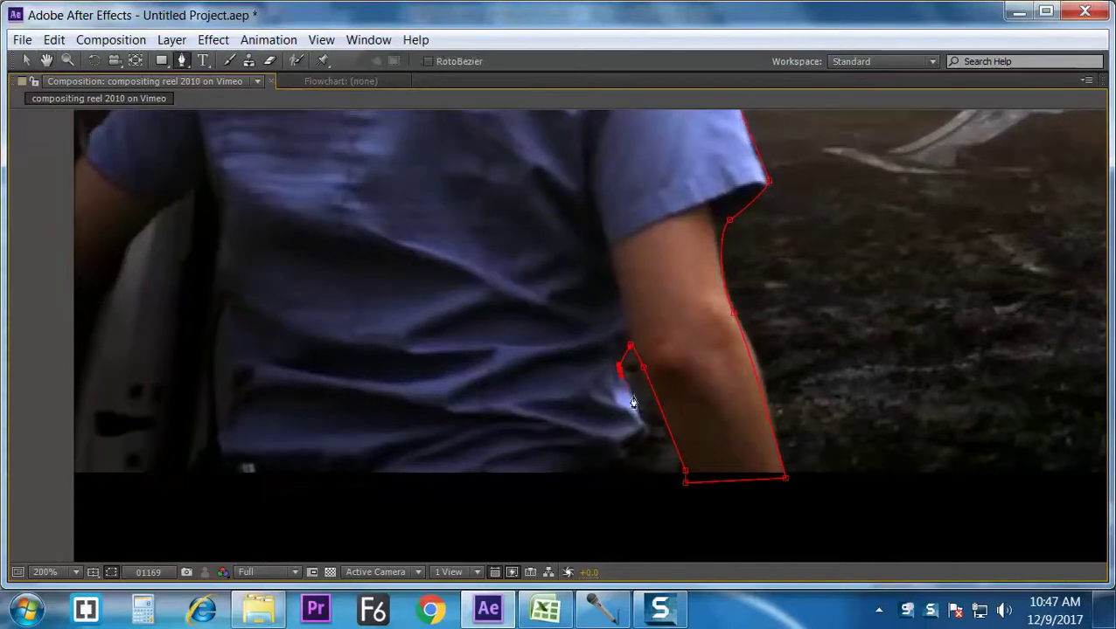
pyautogui.click(642, 429)
pyautogui.click(638, 475)
pyautogui.click(286, 484)
pyautogui.click(229, 484)
# Step: Trace the mask up the left side of the man's back, close it at the left shoulder, and restore the full panel layout
pyautogui.press('space')
pyautogui.moveTo(216, 355)
pyautogui.mouseDown()
pyautogui.moveTo(226, 420)
pyautogui.moveTo(226, 338)
pyautogui.mouseUp()
pyautogui.scroll(5, 224, 246)
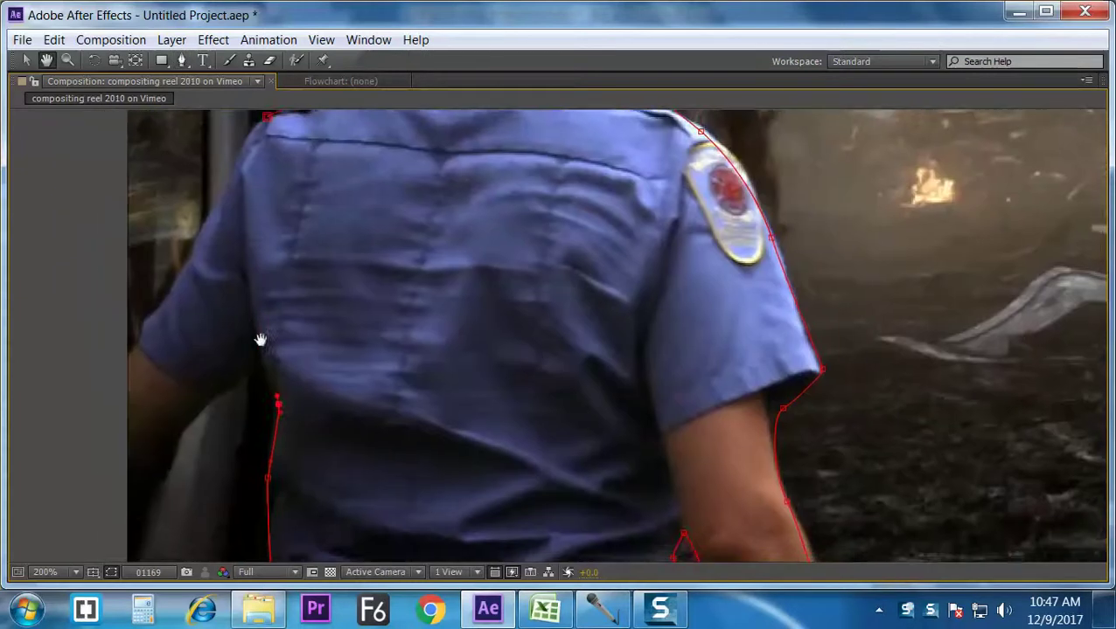
pyautogui.click(256, 308)
pyautogui.scroll(4, 245, 209)
pyautogui.click(249, 274)
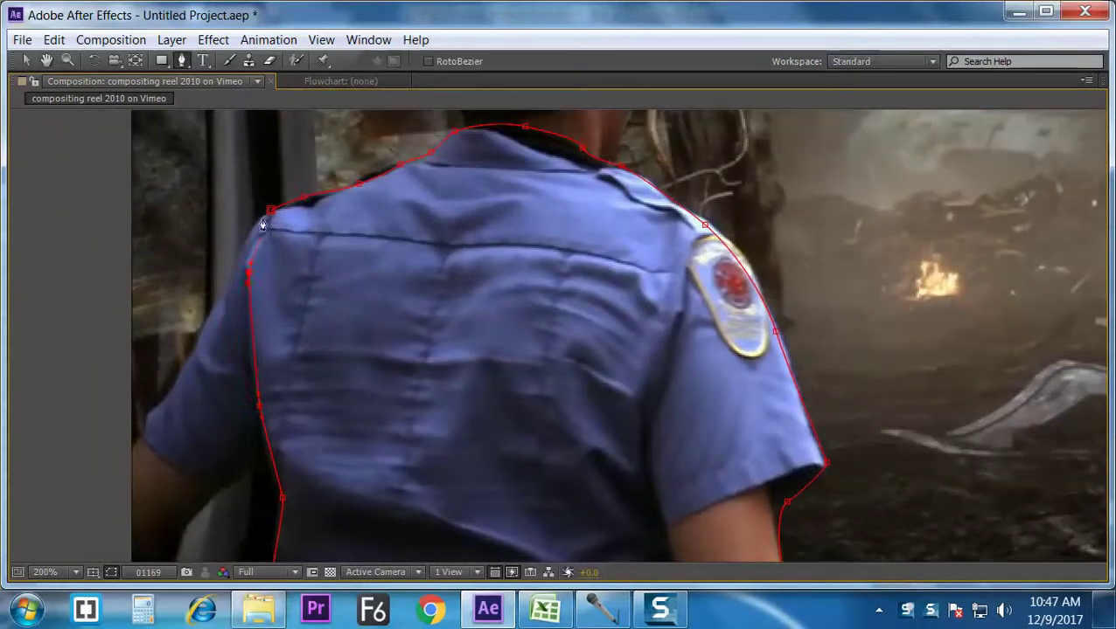
pyautogui.click(272, 211)
pyautogui.press('h')
pyautogui.moveTo(441, 244); pyautogui.dragTo(463, 254)
pyautogui.press('g')
pyautogui.press('`')
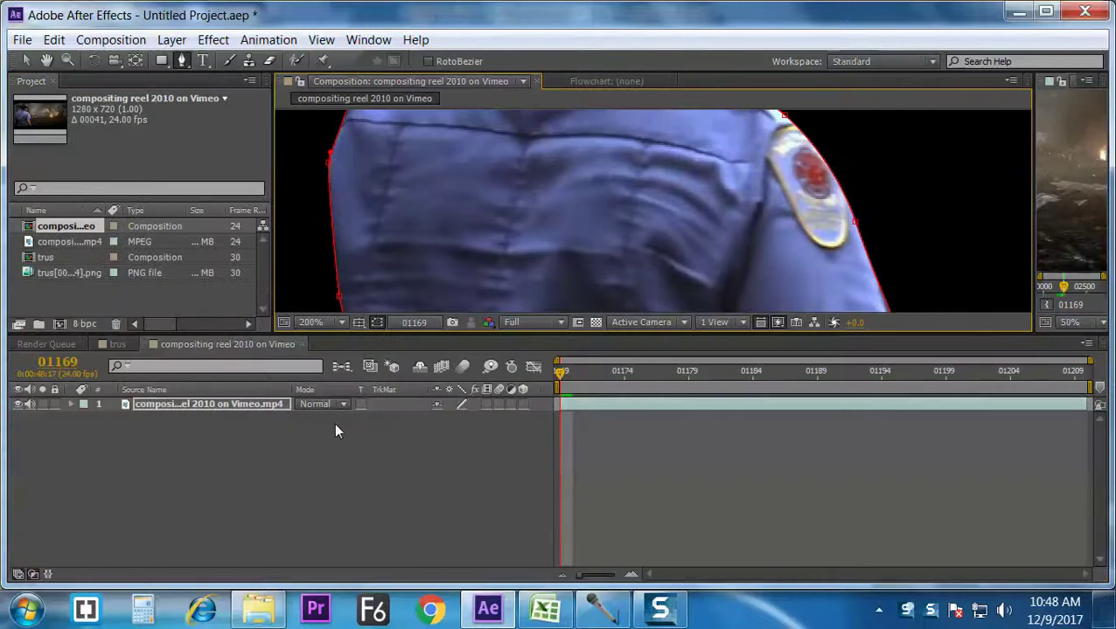
# Step: Reveal the traced mask's properties on the reel layer and rename the mask "body"
pyautogui.press('m')
pyautogui.click(162, 434)
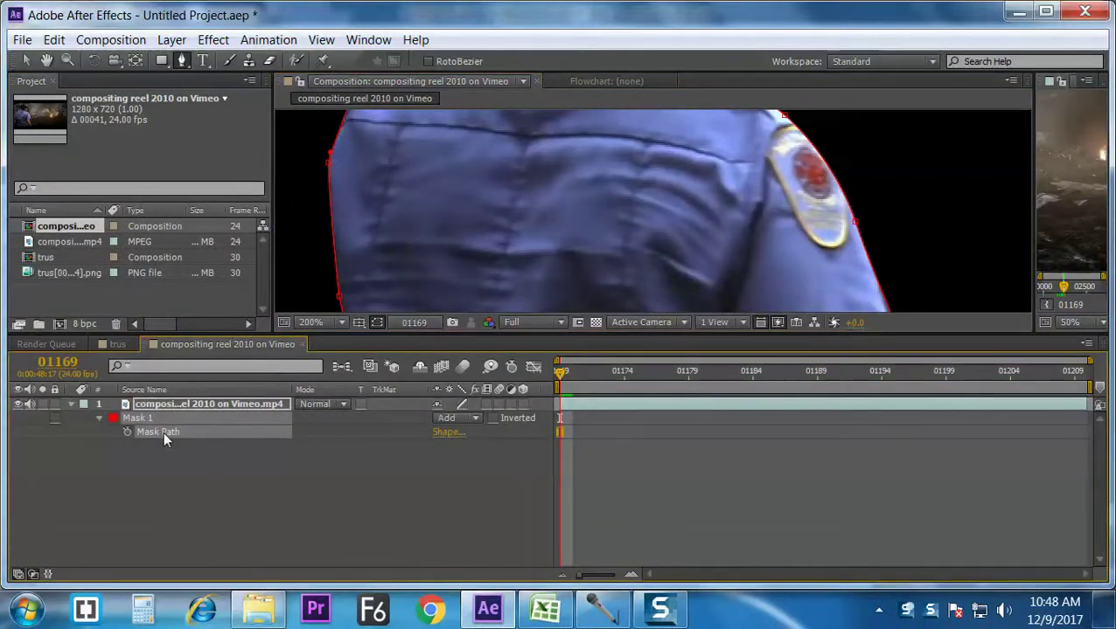
pyautogui.click(173, 433)
pyautogui.click(173, 455)
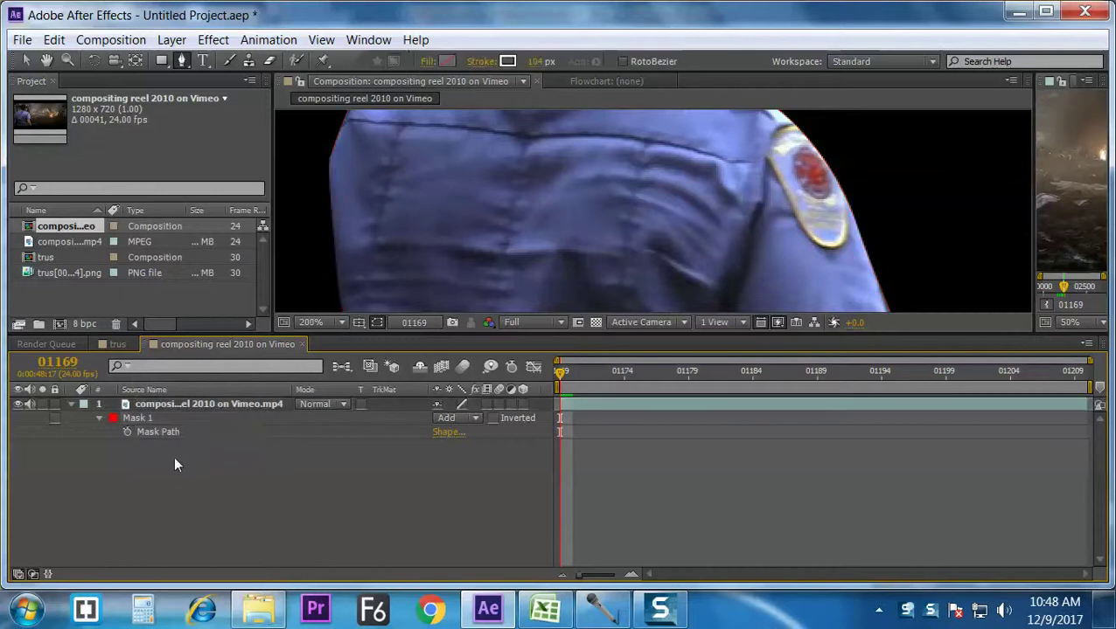
pyautogui.click(165, 433)
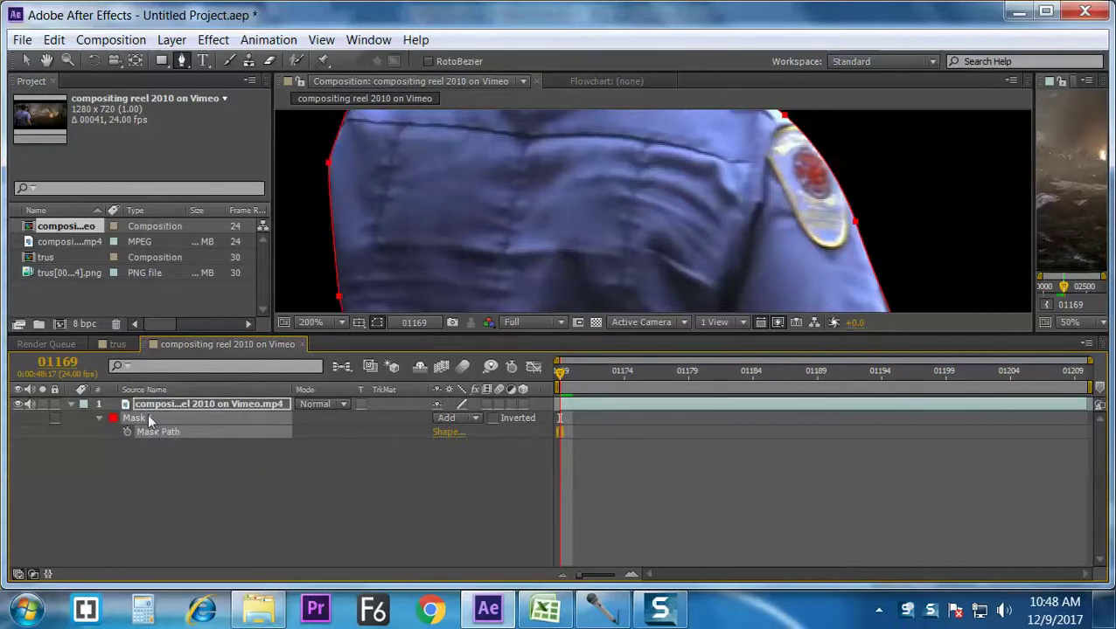
pyautogui.click(136, 417)
pyautogui.press('Return')
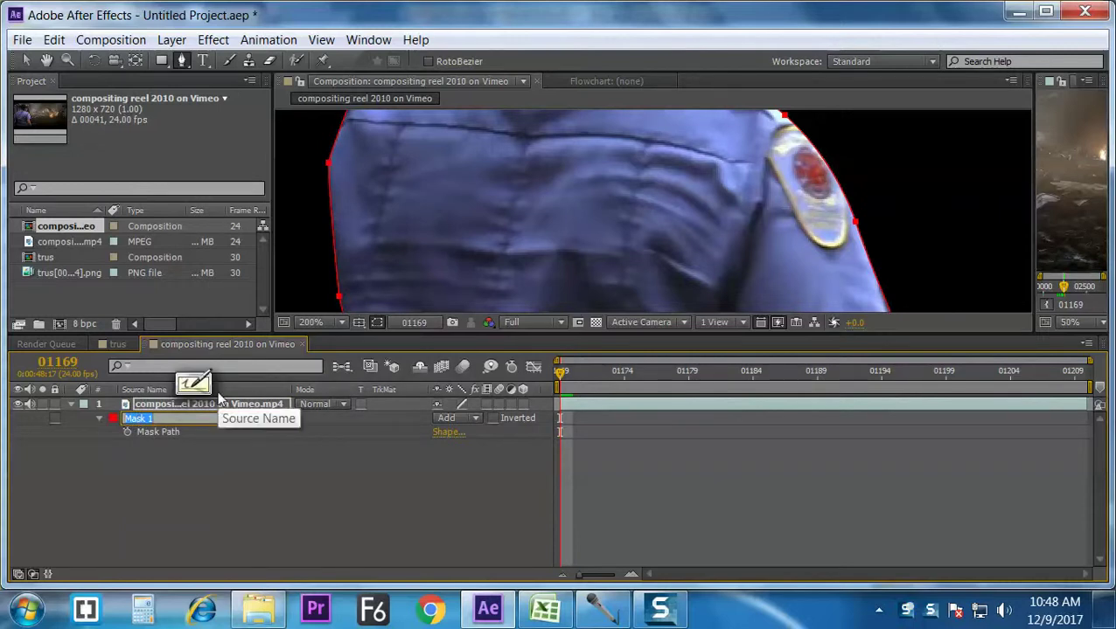
pyautogui.write('body')
pyautogui.press('Return')
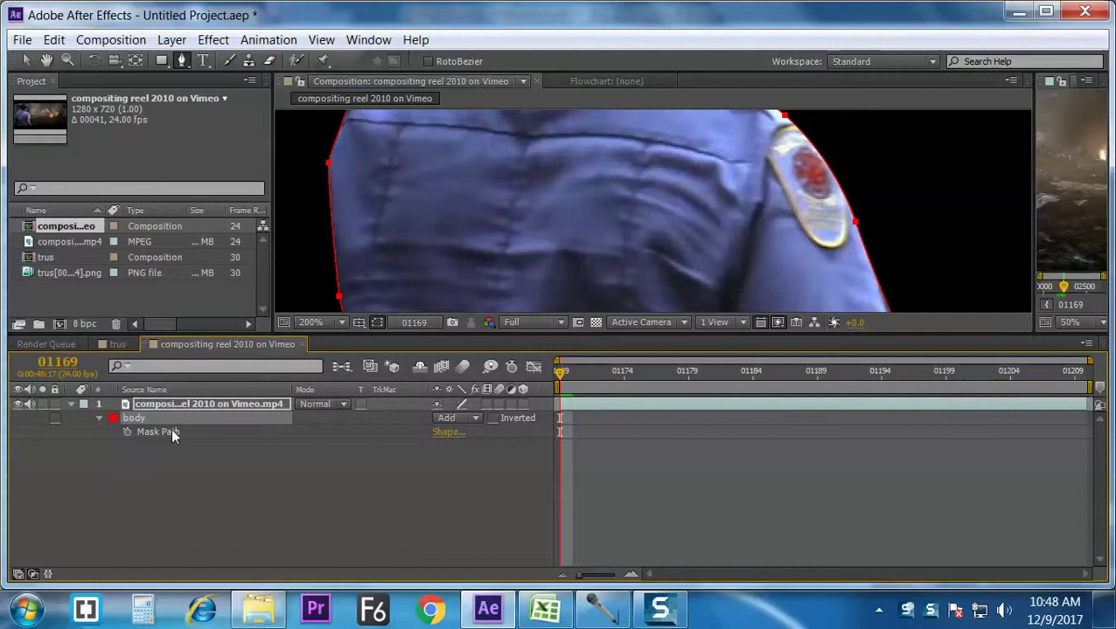
# Step: Try locking the body mask, then turn off Hide Locked Masks for the layer
pyautogui.click(54, 417)
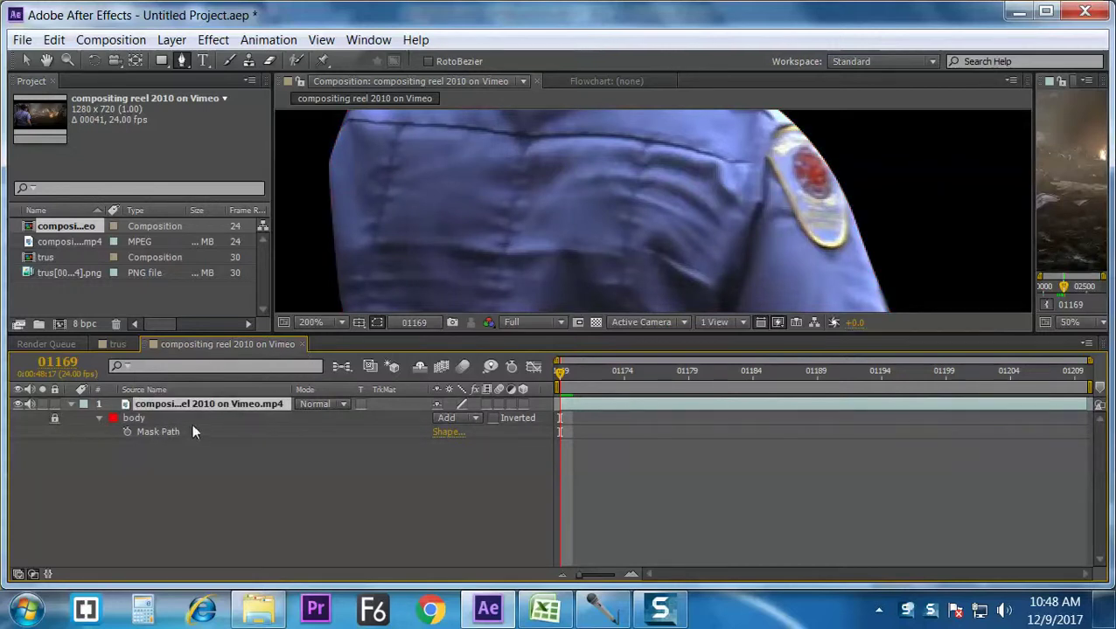
pyautogui.click(163, 420)
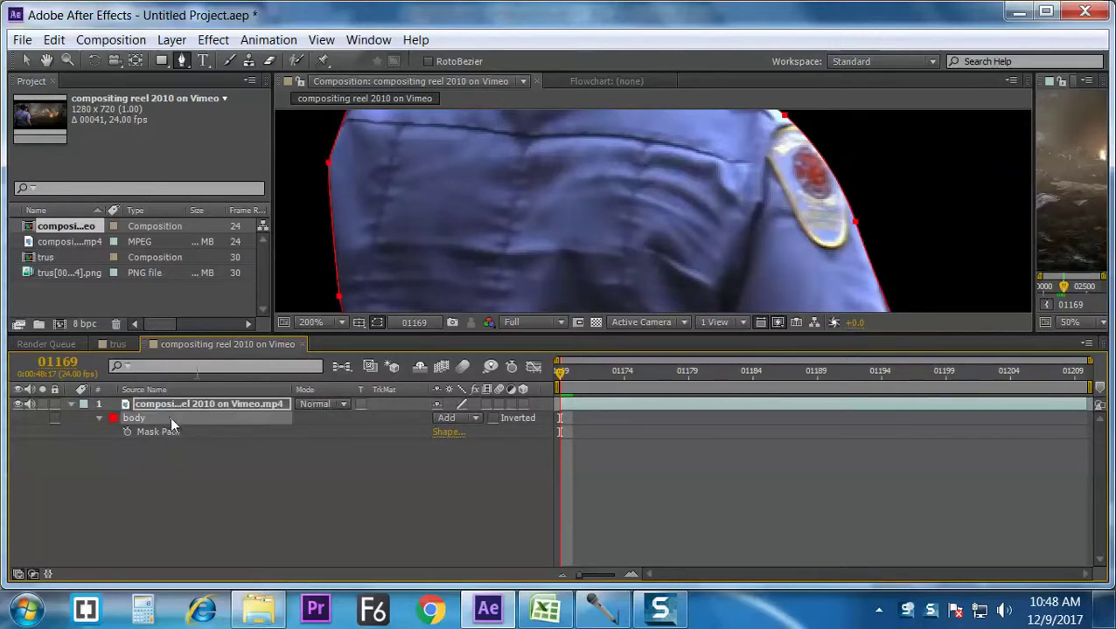
pyautogui.click(171, 40)
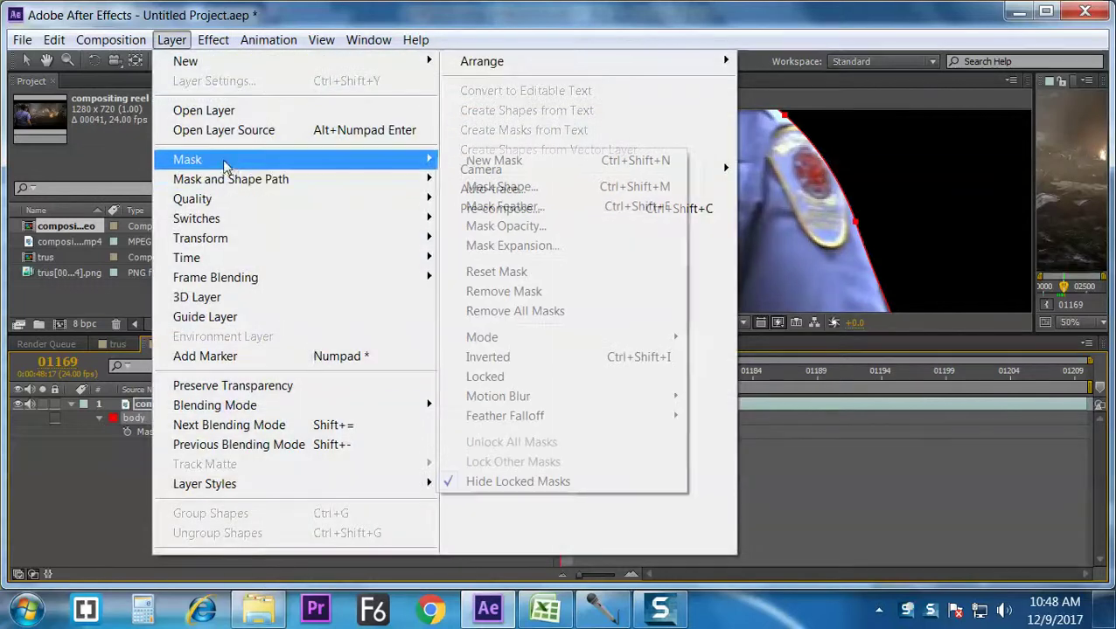
pyautogui.moveTo(226, 161)
pyautogui.moveTo(238, 179)
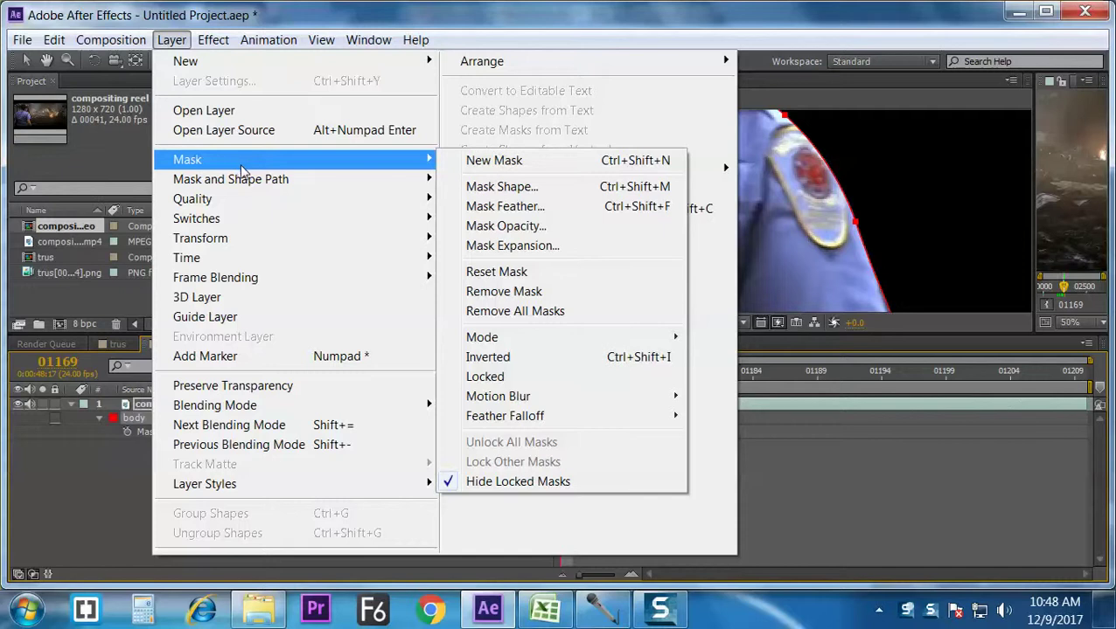
pyautogui.click(451, 481)
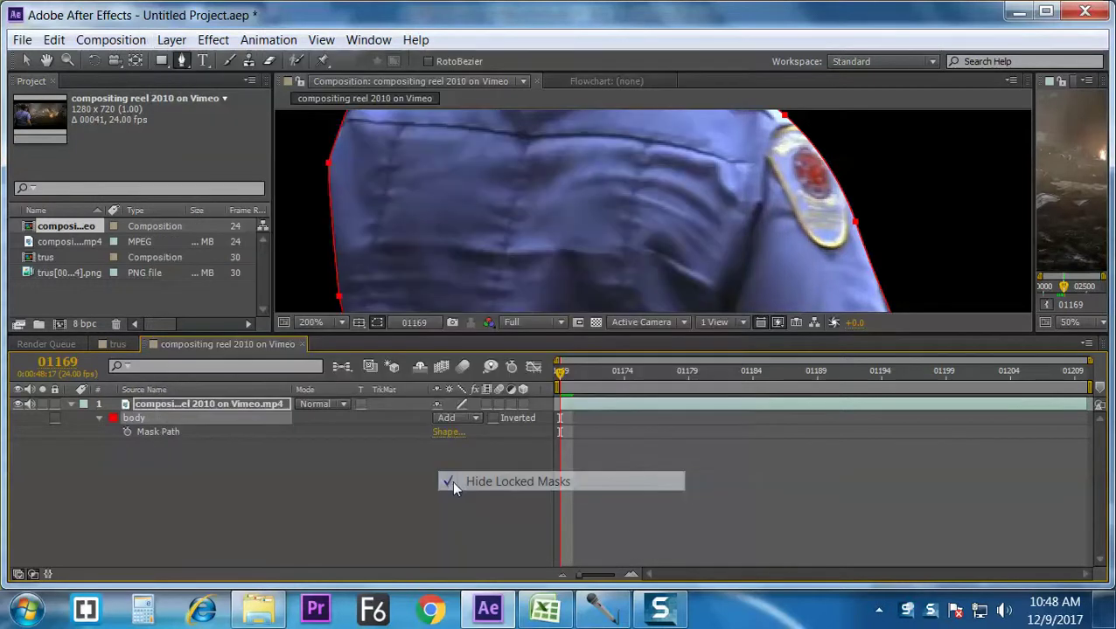
# Step: Lock the body mask and set its mask mode to None
pyautogui.click(55, 418)
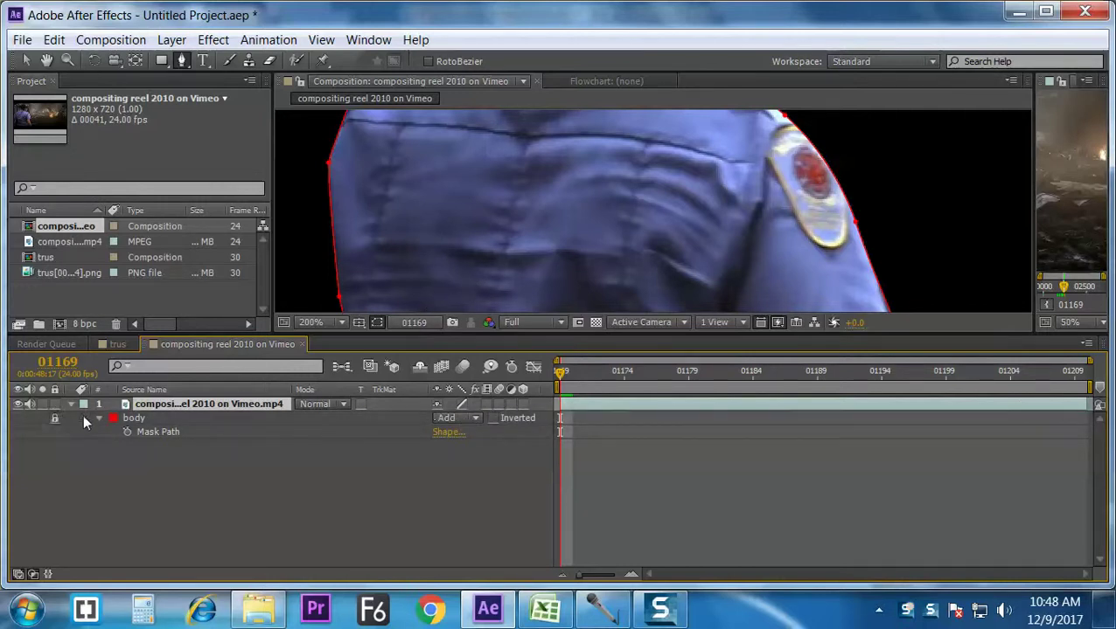
pyautogui.click(475, 421)
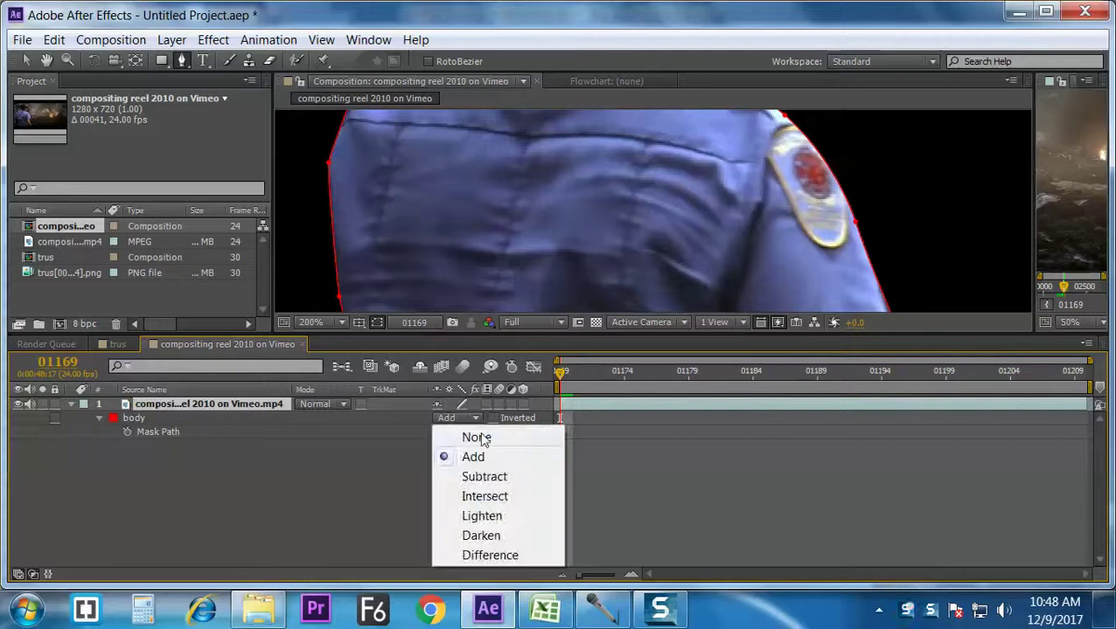
pyautogui.click(472, 434)
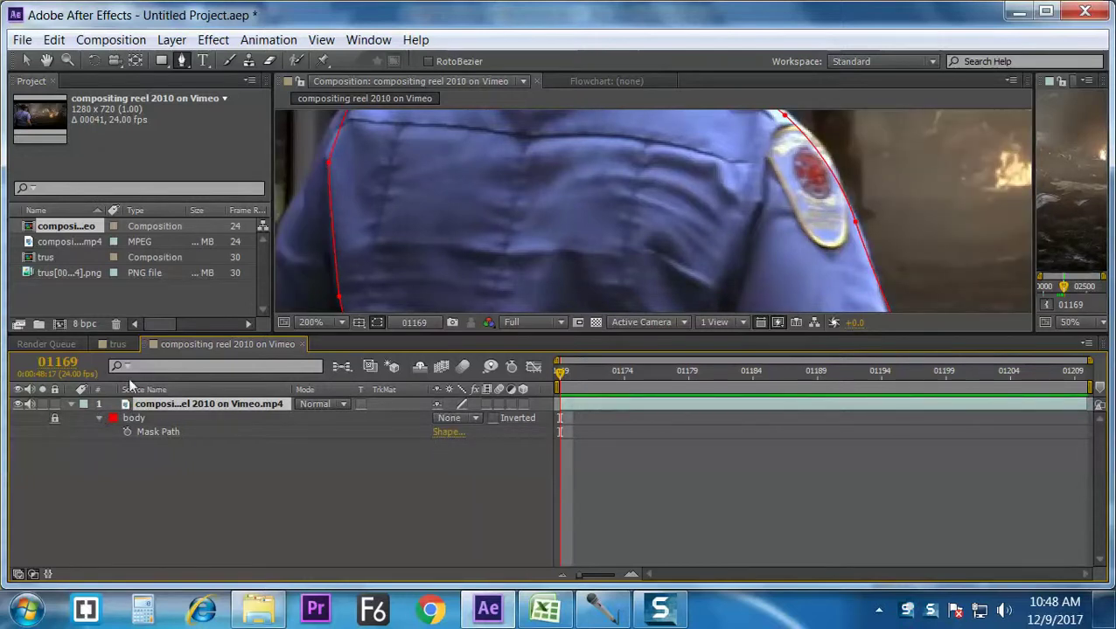
# Step: Start a second Pen tool mask at the collar, tracing up the left of the neck, over the hair and down to the right temple
pyautogui.press('`')
pyautogui.moveTo(540, 246); pyautogui.dragTo(476, 407)
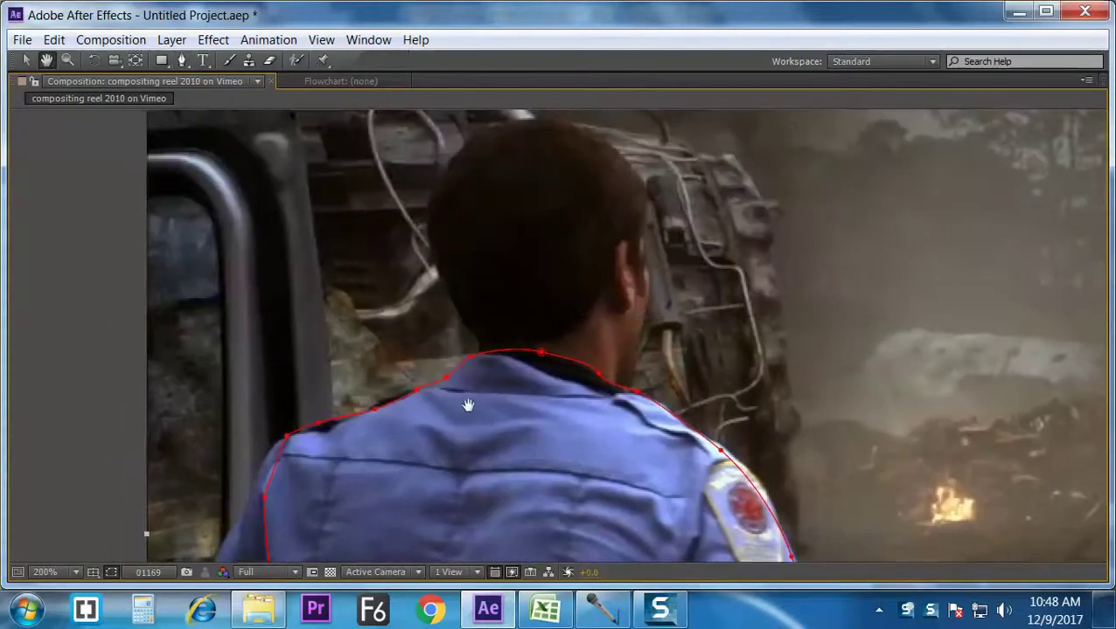
pyautogui.press('g')
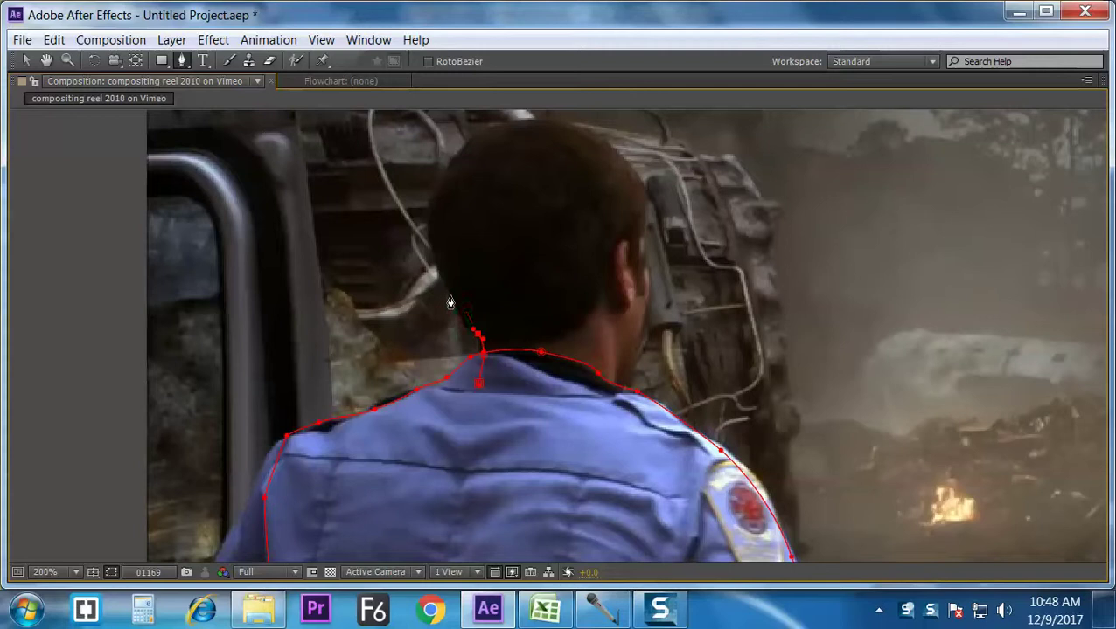
pyautogui.moveTo(437, 178); pyautogui.dragTo(548, 152)
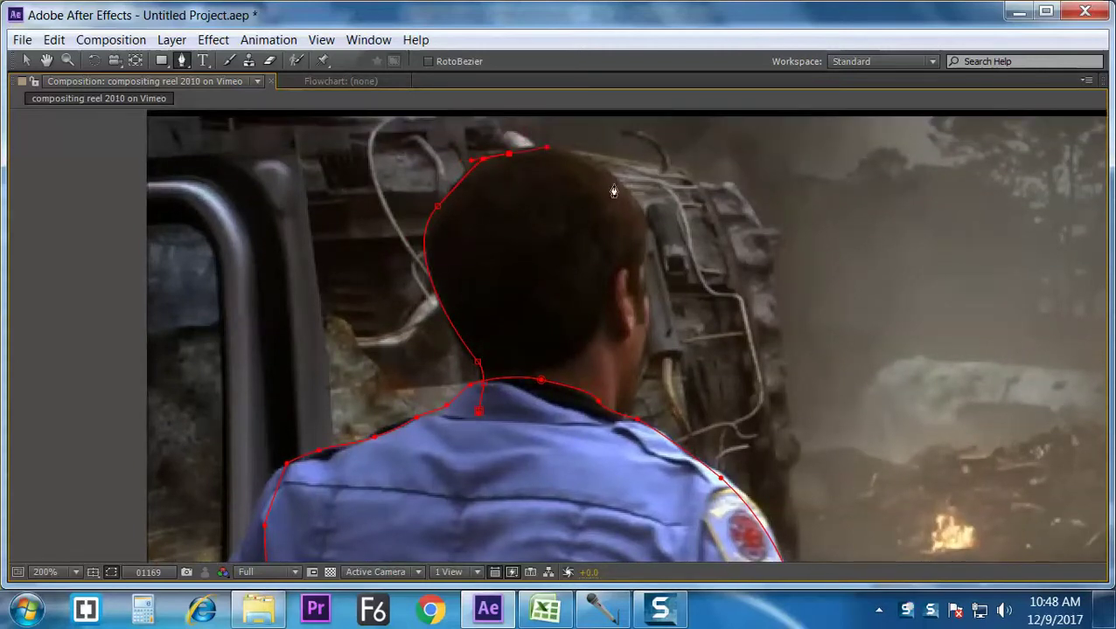
pyautogui.moveTo(623, 189); pyautogui.dragTo(645, 216)
pyautogui.click(649, 230)
pyautogui.click(647, 255)
# Step: Continue the head mask down the right side of the face and neck, close it inside the collar, and restore the full panel layout
pyautogui.press('space')
pyautogui.moveTo(639, 302); pyautogui.dragTo(623, 229)
pyautogui.click(633, 254)
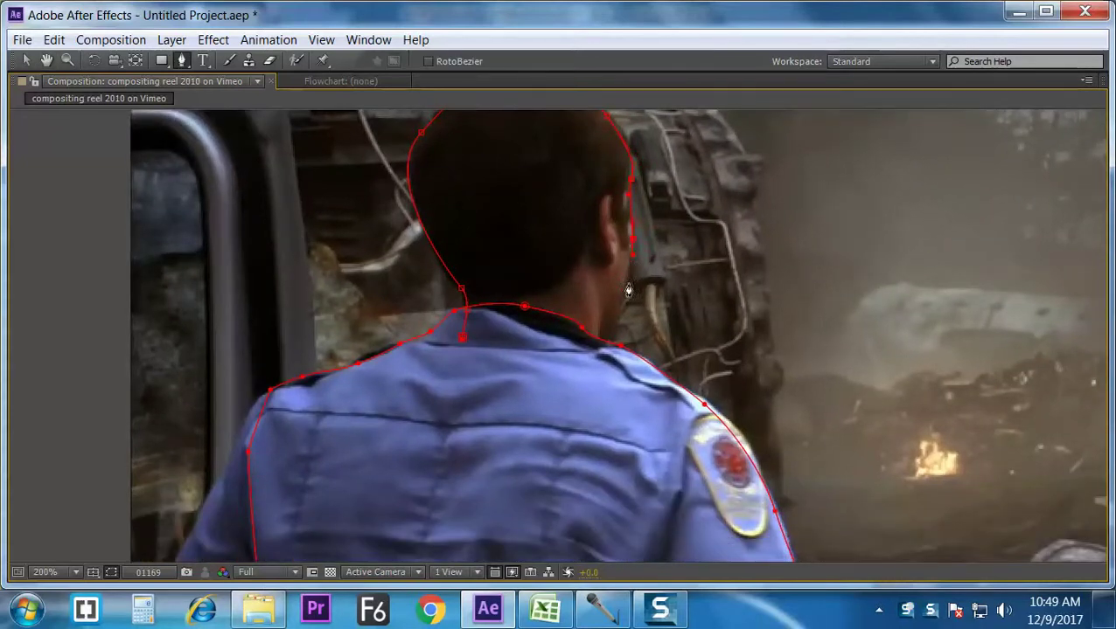
pyautogui.click(620, 319)
pyautogui.click(586, 358)
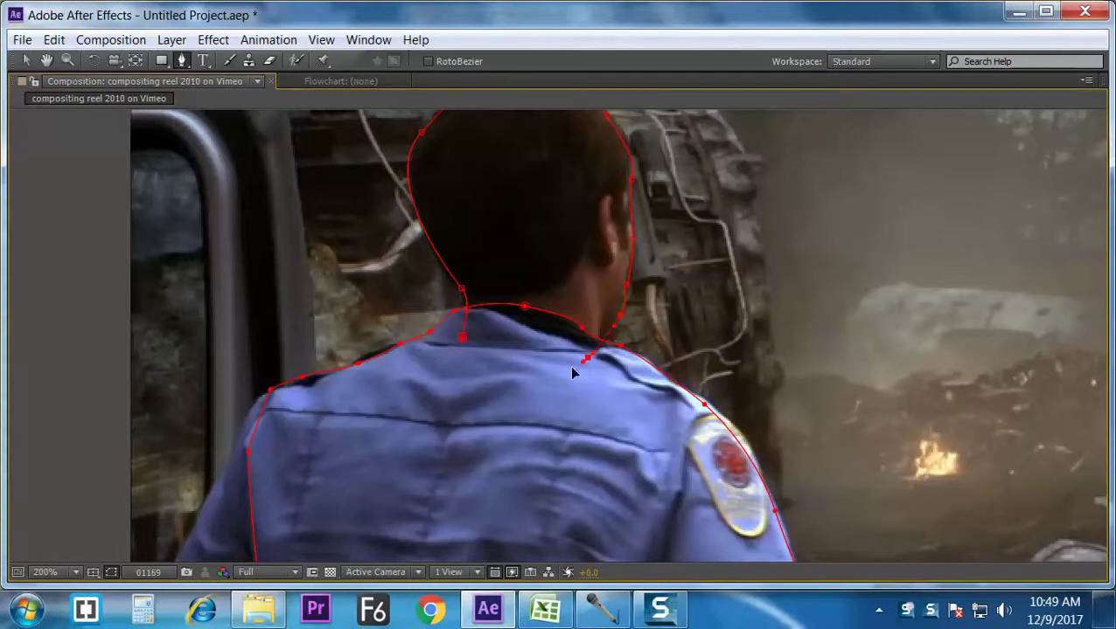
pyautogui.click(462, 338)
pyautogui.press('`')
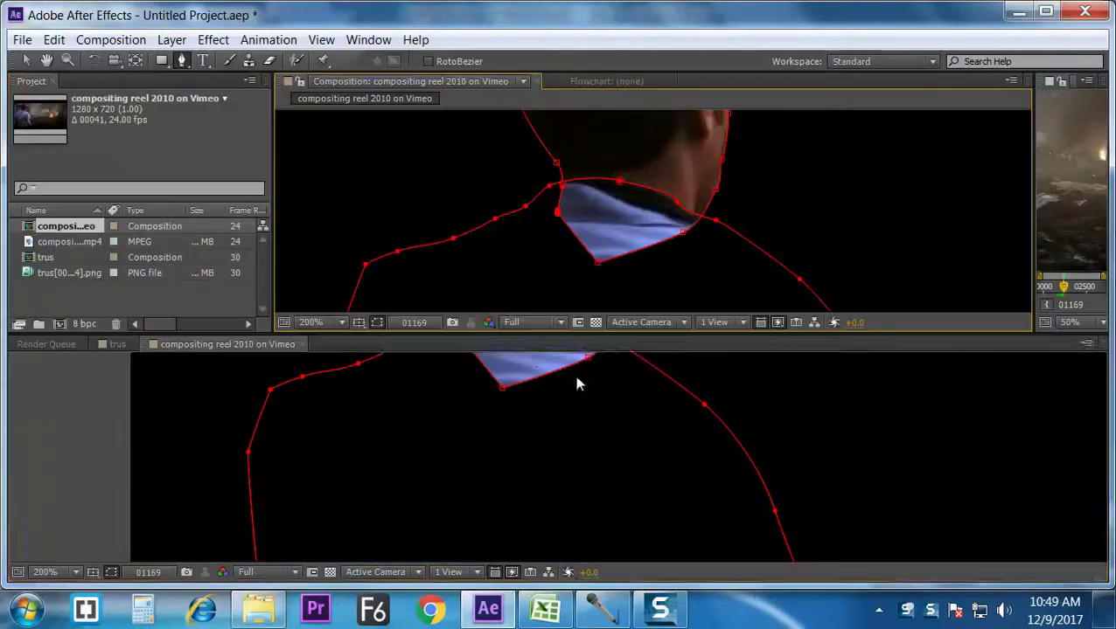
# Step: Set the new mask's mode to None and rename it "head"
pyautogui.click(461, 460)
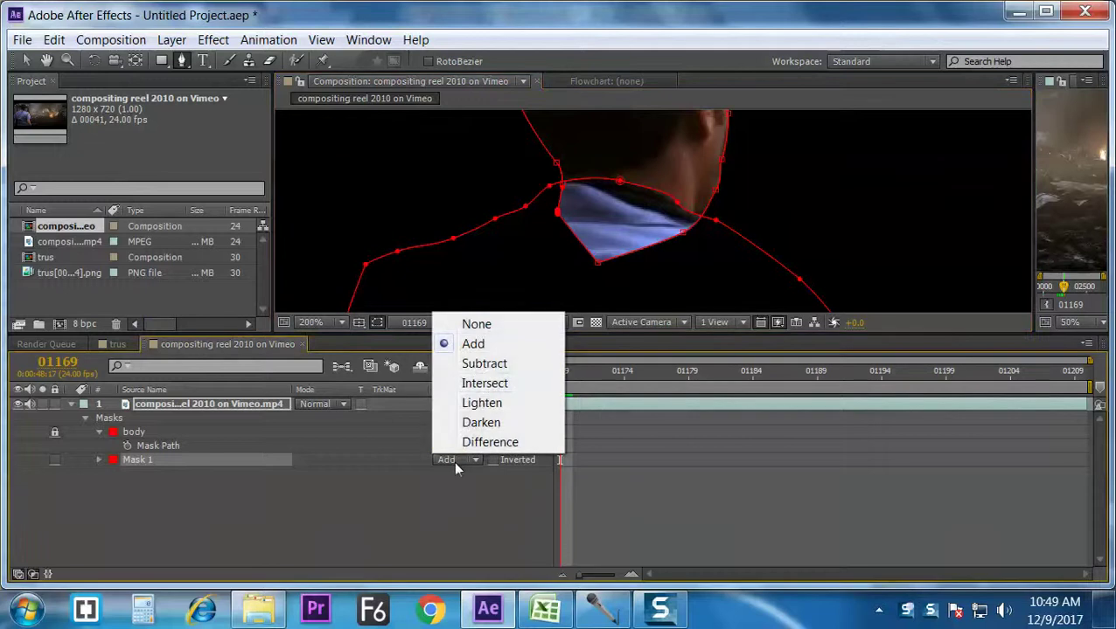
pyautogui.click(472, 323)
pyautogui.press('h')
pyautogui.press('g')
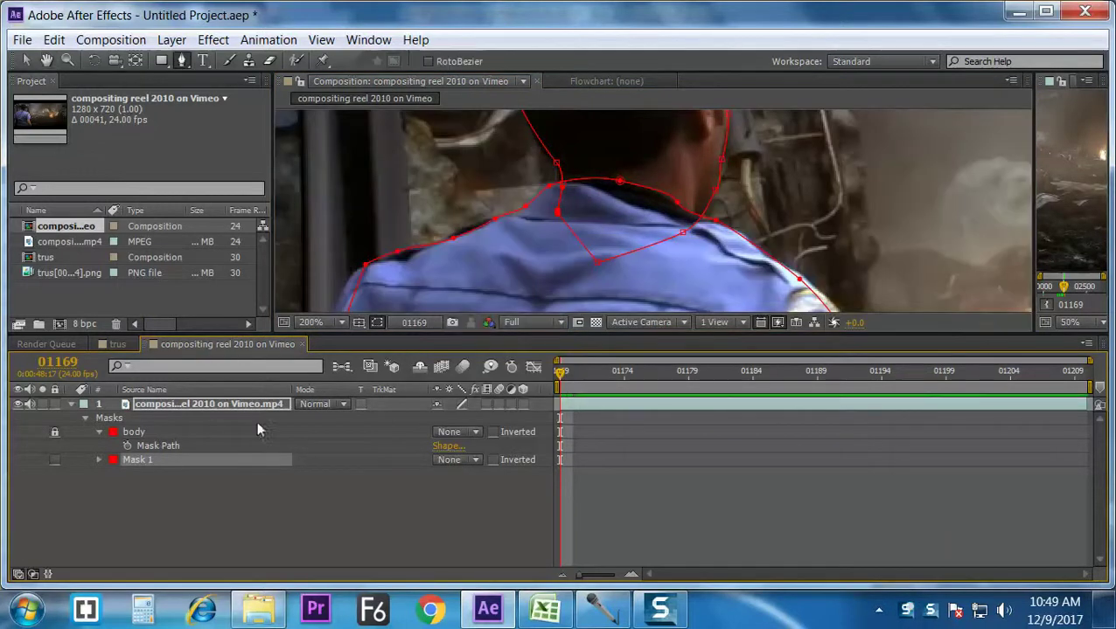
pyautogui.press('Return')
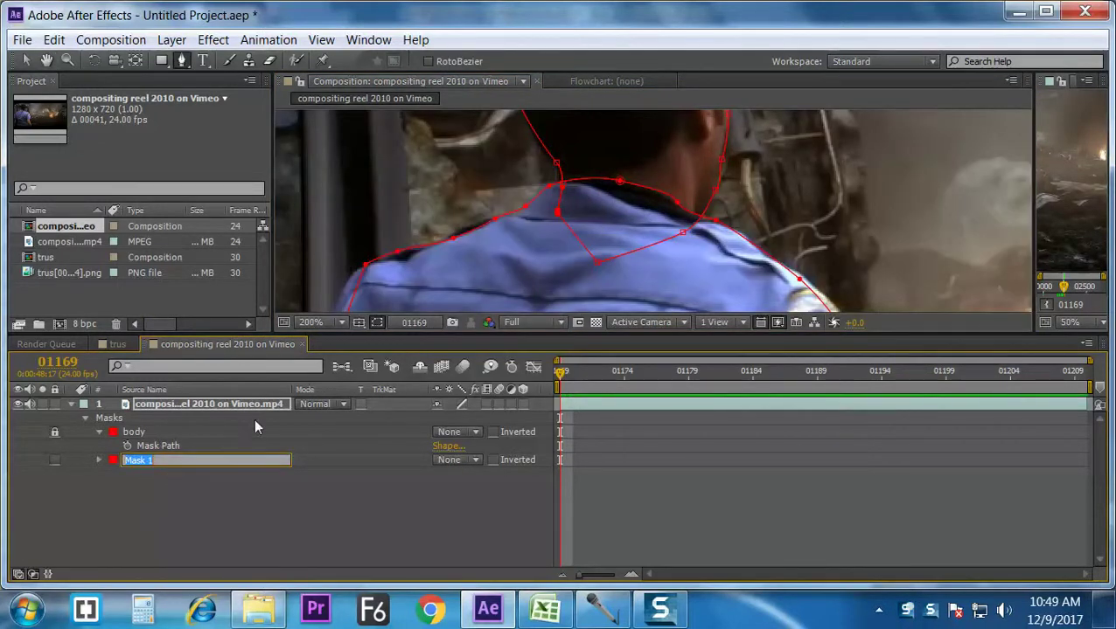
pyautogui.write('head')
pyautogui.press('Return')
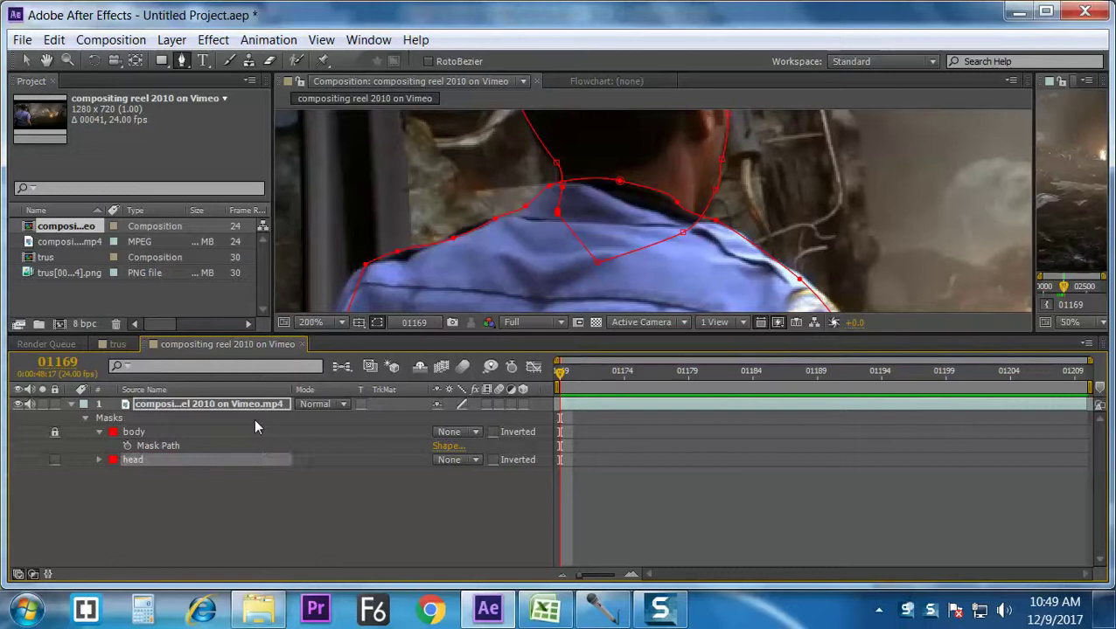
# Step: Change the head mask's outline colour from the red used by the body mask to turquoise green
pyautogui.click(114, 460)
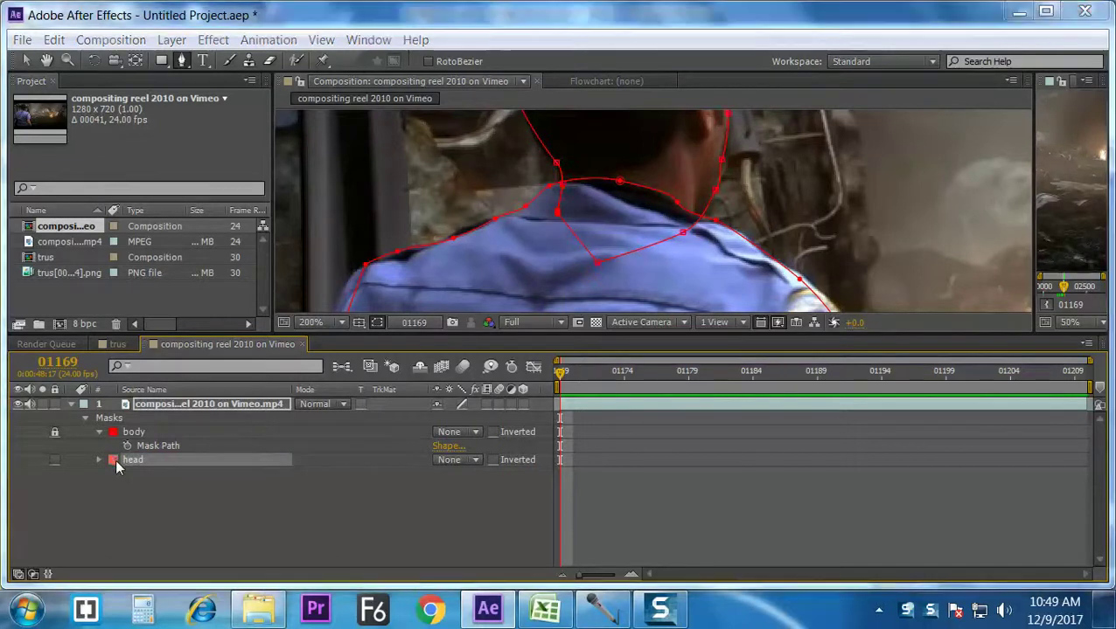
pyautogui.moveTo(573, 321); pyautogui.dragTo(573, 311)
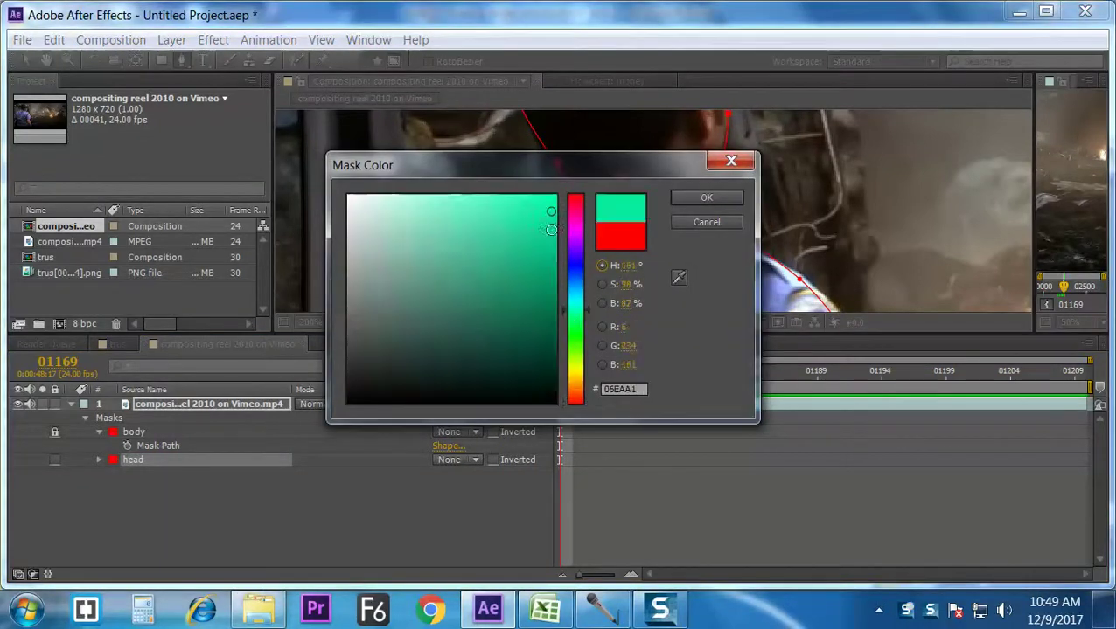
pyautogui.click(704, 200)
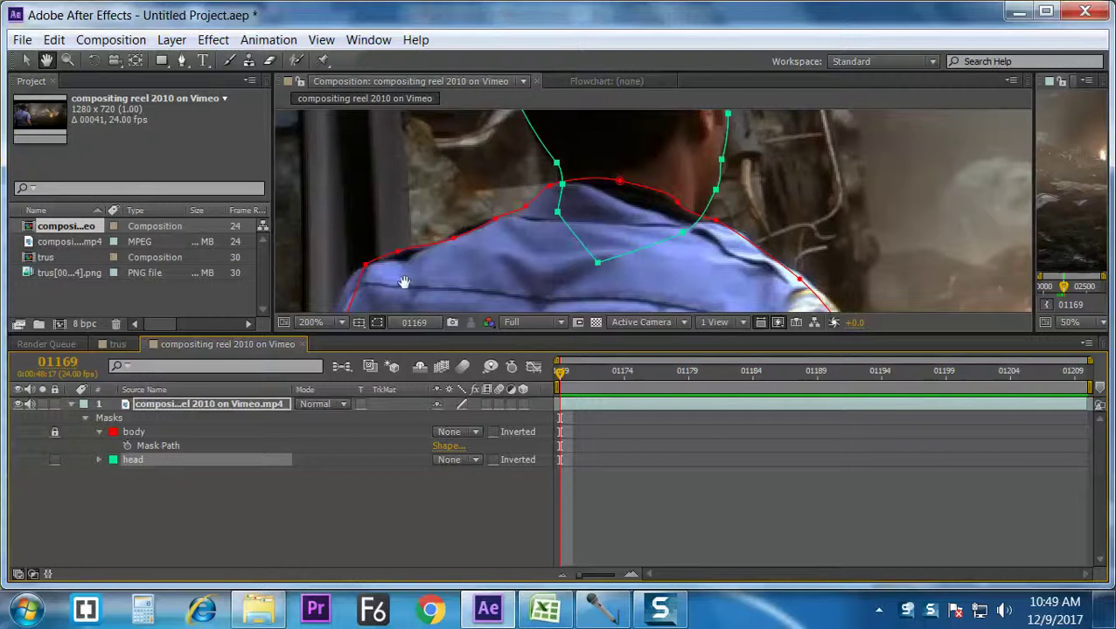
# Step: Start a third Pen tool mask at the picture's left edge, tracing the outer edge of the left sleeve up to the shoulder
pyautogui.moveTo(445, 269); pyautogui.dragTo(570, 212)
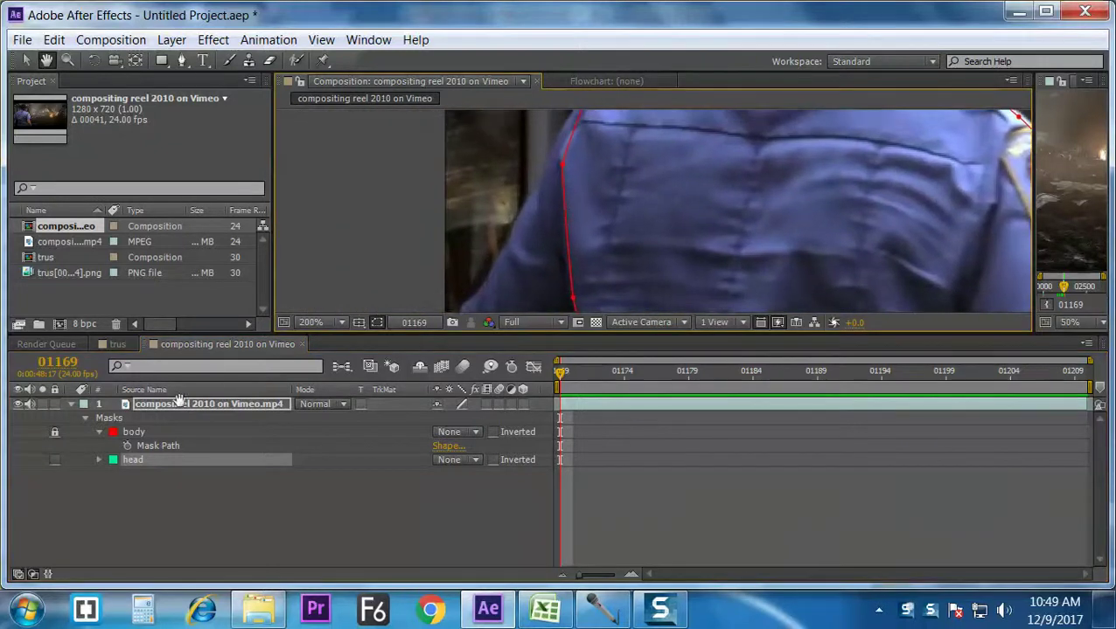
pyautogui.press('`')
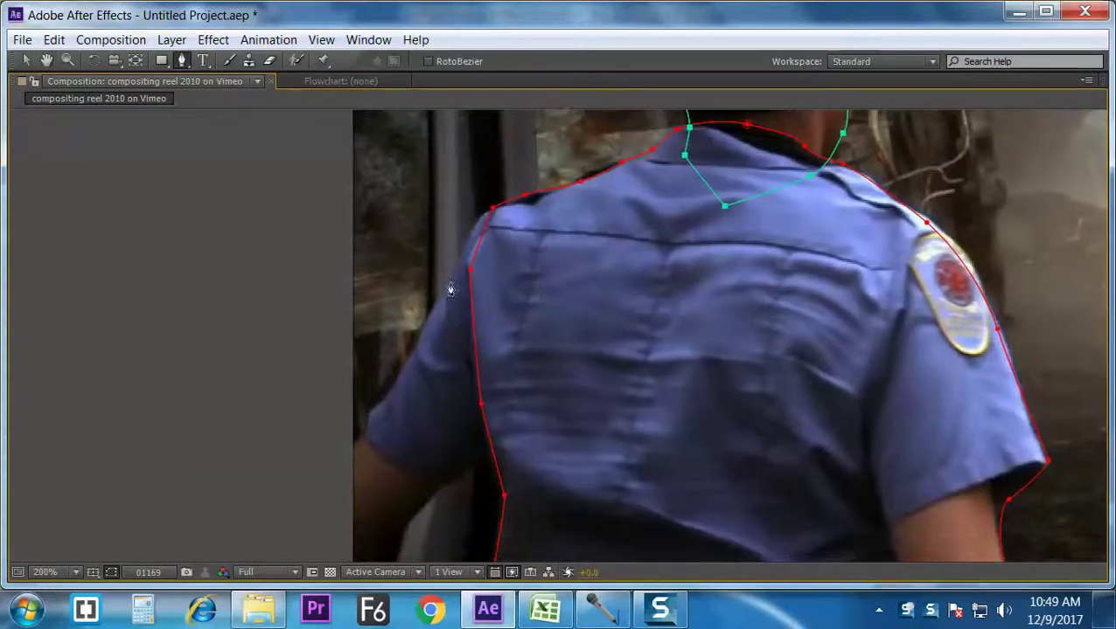
pyautogui.moveTo(353, 449); pyautogui.dragTo(366, 432)
pyautogui.moveTo(401, 377); pyautogui.dragTo(407, 369)
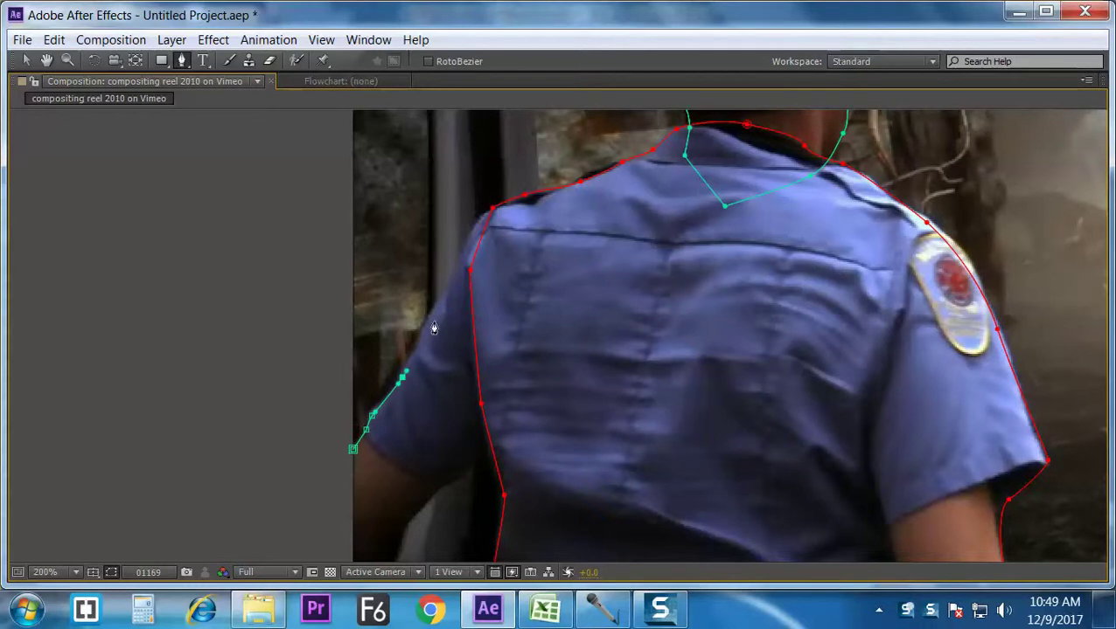
pyautogui.moveTo(436, 311); pyautogui.dragTo(463, 271)
pyautogui.click(483, 212)
# Step: Continue the arm mask across the shoulder, down inside the back and around to the underside of the left sleeve
pyautogui.click(568, 221)
pyautogui.click(566, 286)
pyautogui.click(548, 366)
pyautogui.click(514, 419)
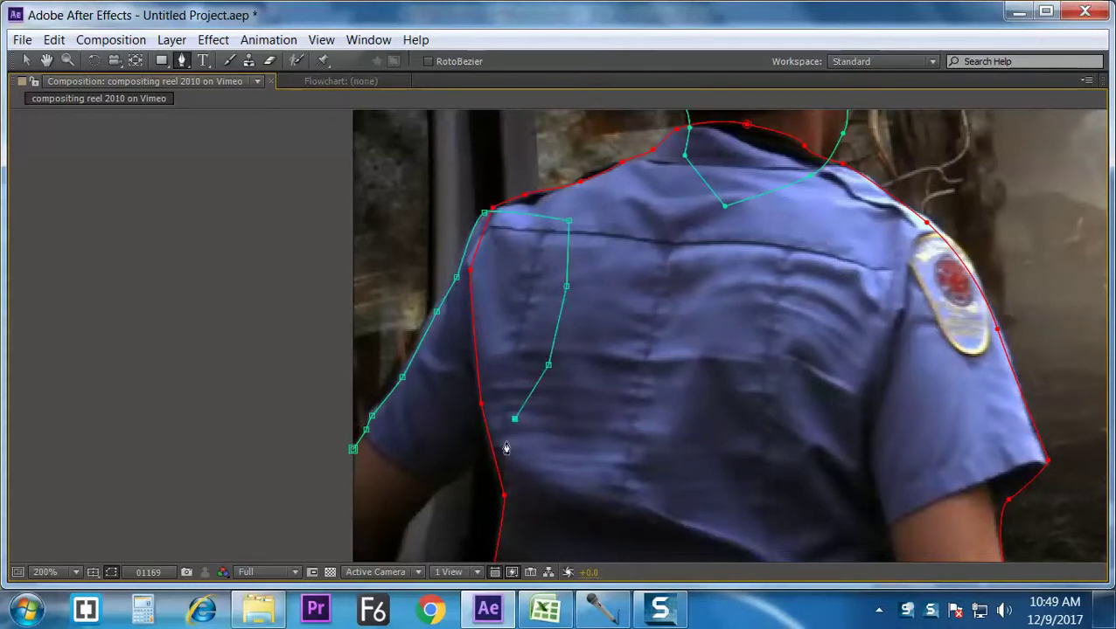
pyautogui.press('space')
pyautogui.moveTo(525, 417); pyautogui.dragTo(625, 291)
pyautogui.moveTo(565, 349); pyautogui.dragTo(561, 352)
# Step: Trace the lower edge of the left forearm, close the mask along the picture's left edge, and set its mode to None
pyautogui.click(533, 361)
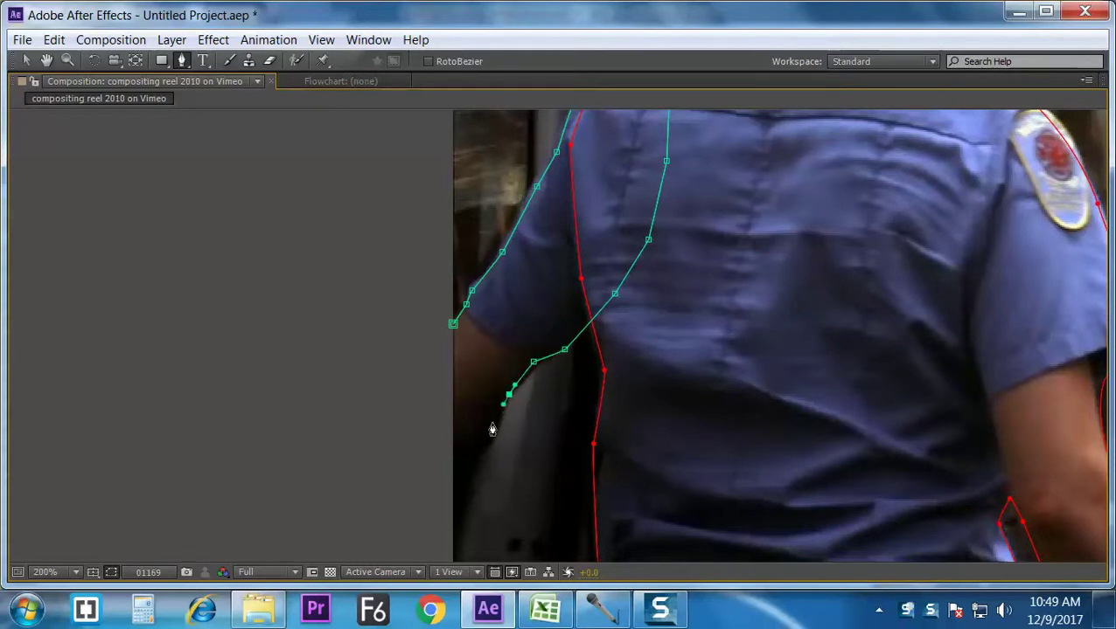
pyautogui.click(464, 491)
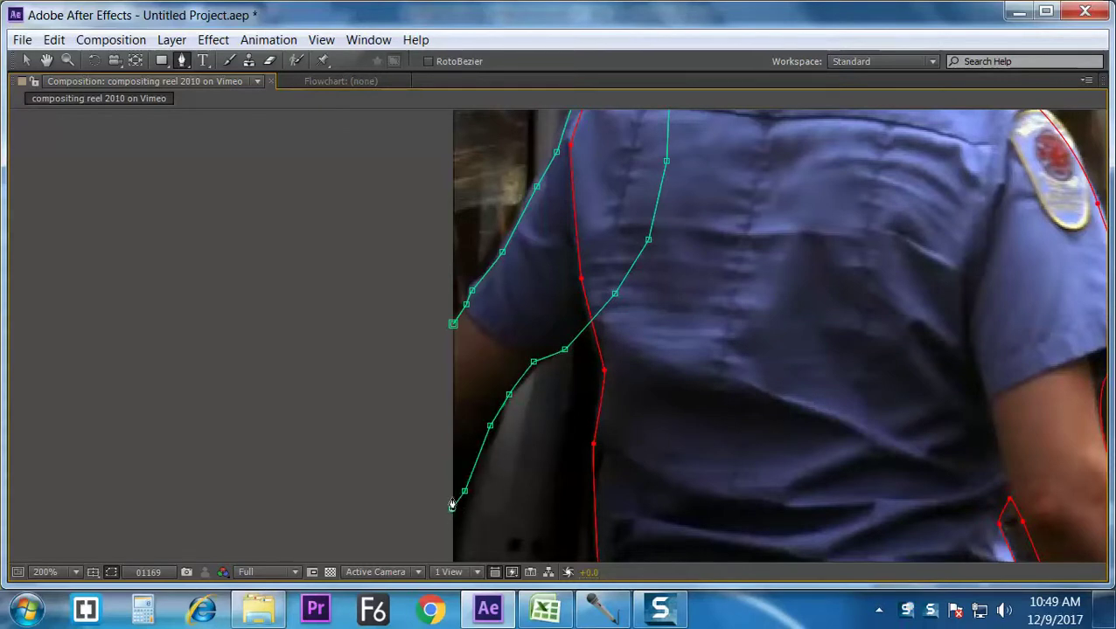
pyautogui.click(453, 324)
pyautogui.press('`')
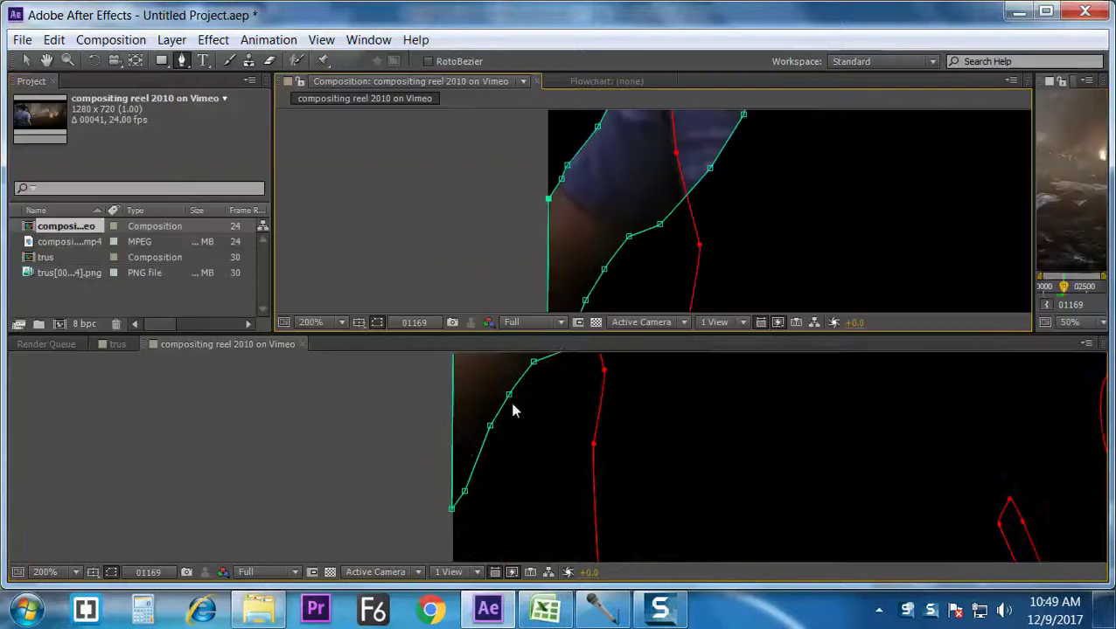
pyautogui.click(453, 473)
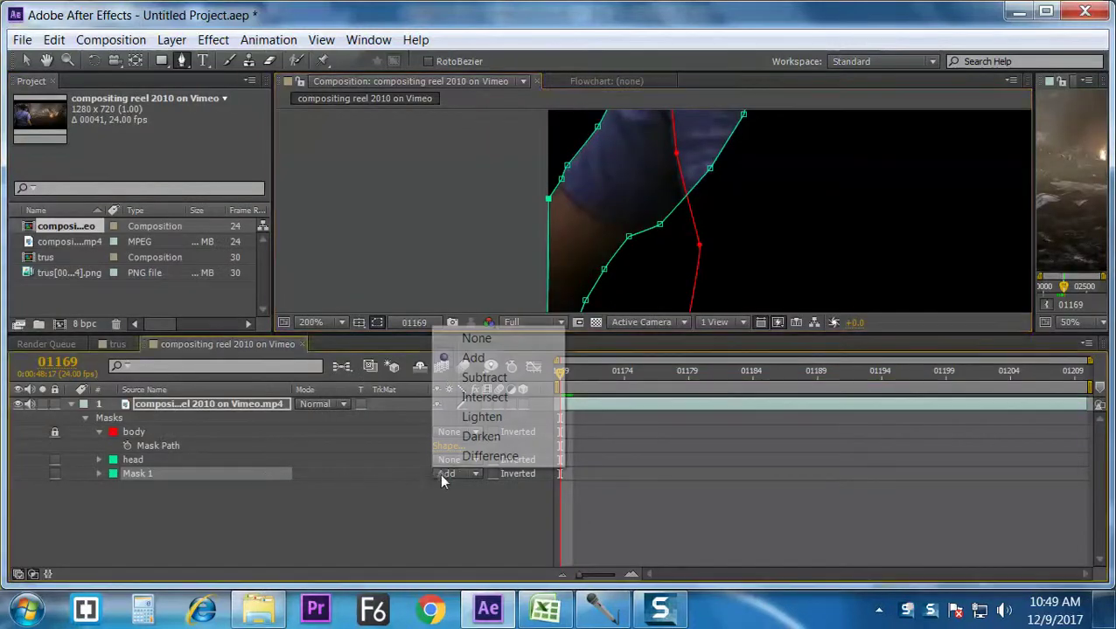
pyautogui.click(477, 339)
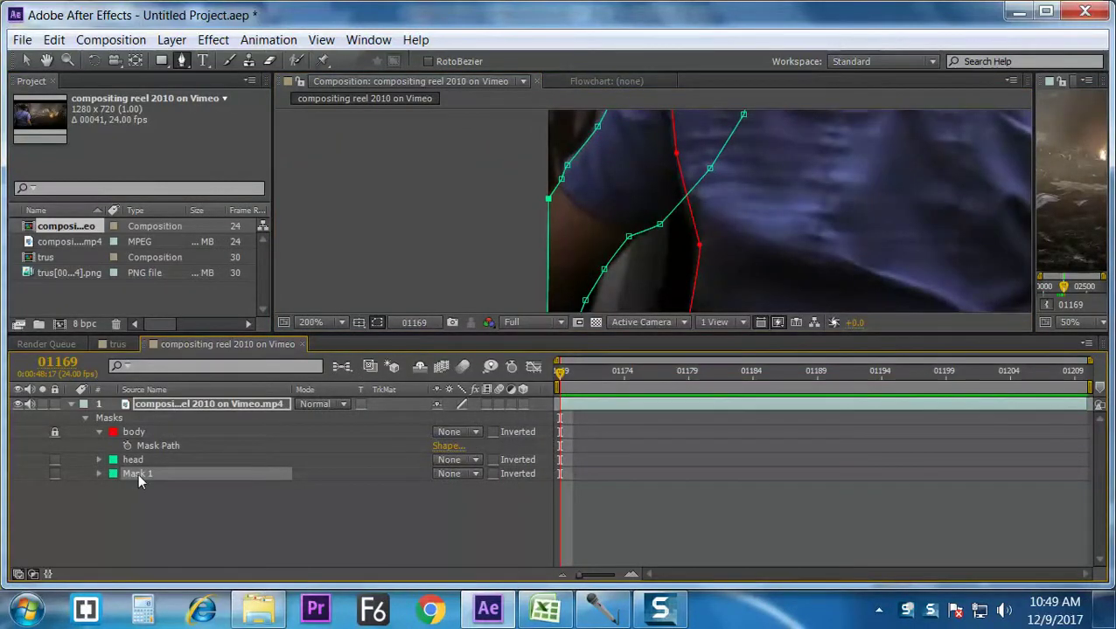
# Step: Rename the third mask, around the left arm, as hand
pyautogui.press('Return')
pyautogui.write('head')
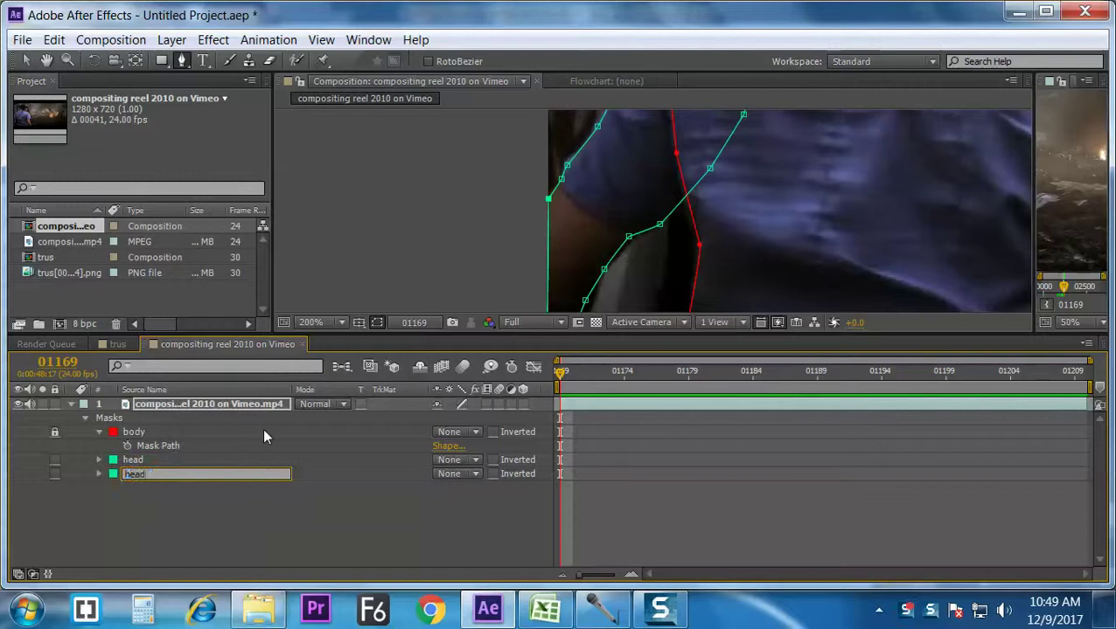
pyautogui.press('Return')
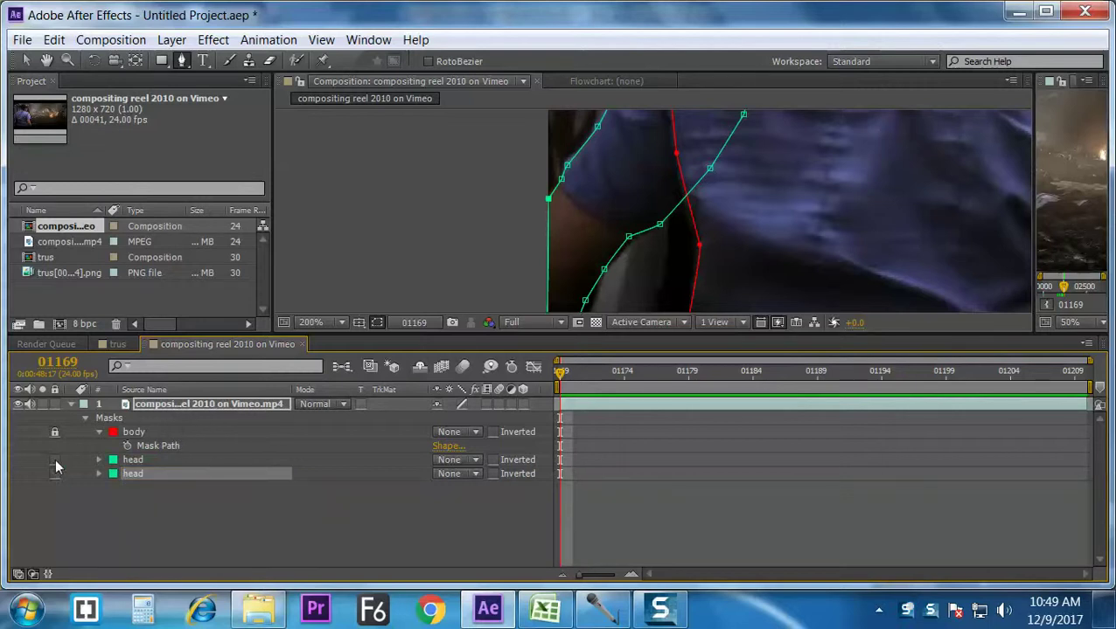
pyautogui.press('Return')
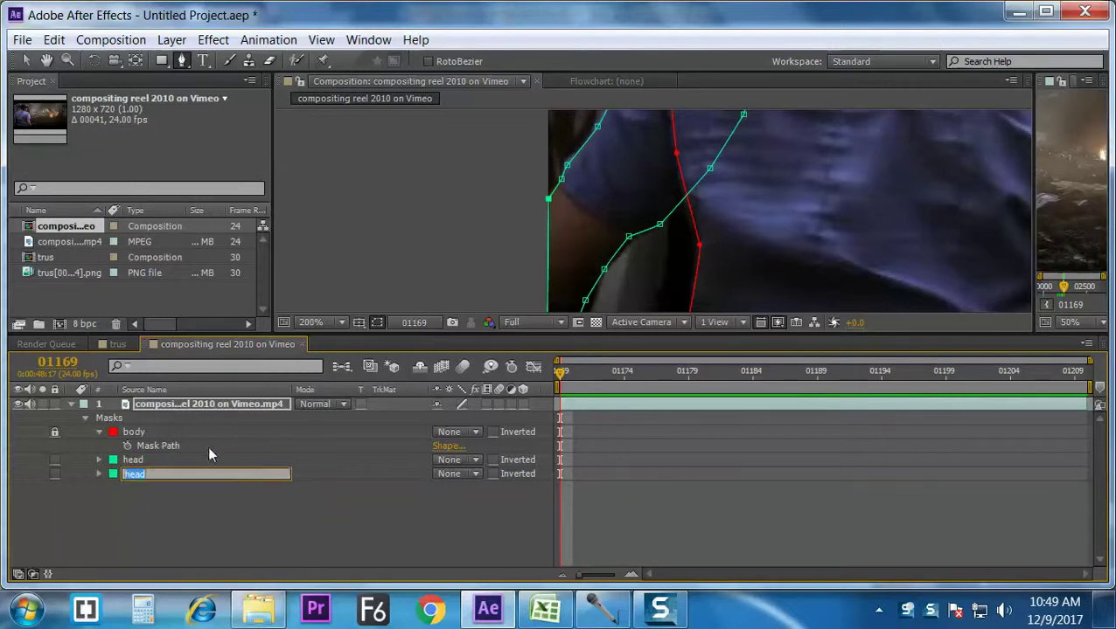
pyautogui.write('hand')
# Step: Change the hand mask's outline colour to yellow, EAC706
pyautogui.click(112, 474)
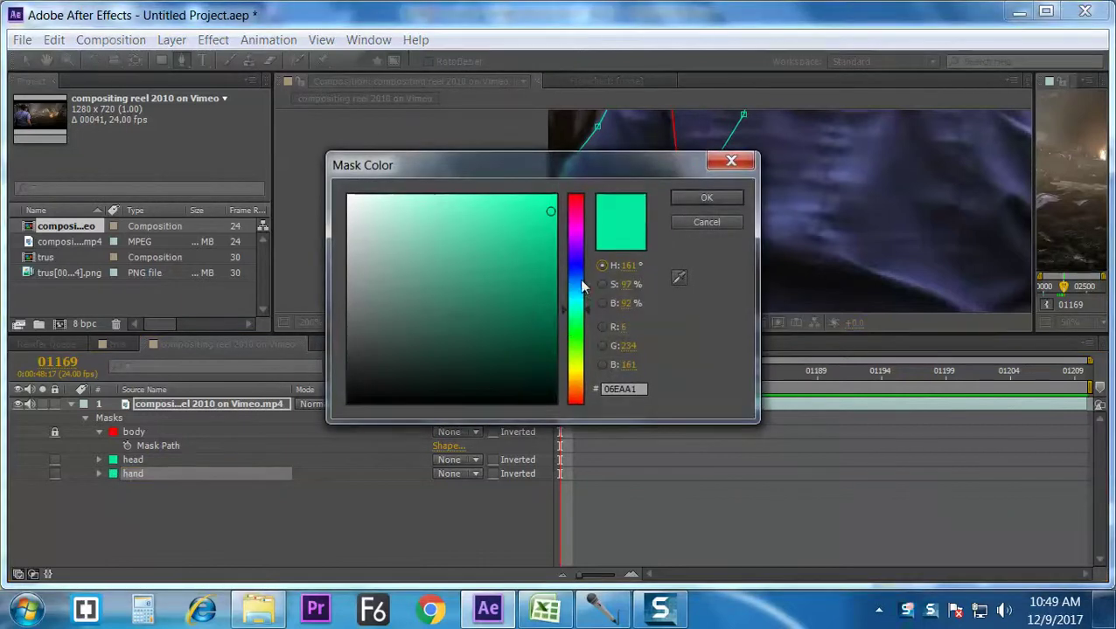
pyautogui.click(573, 234)
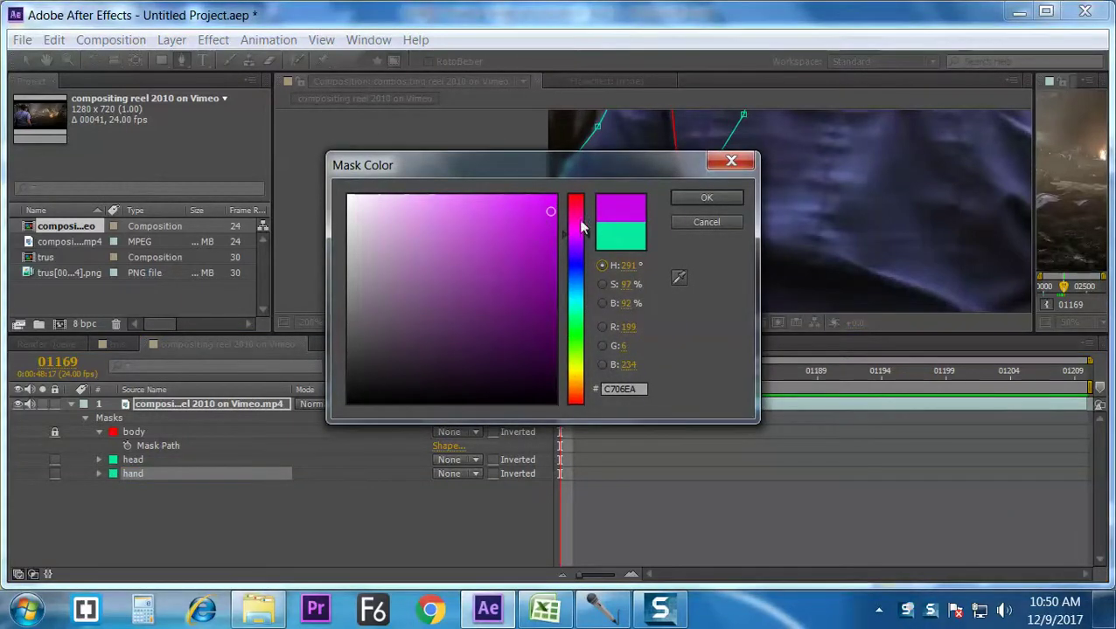
pyautogui.click(575, 376)
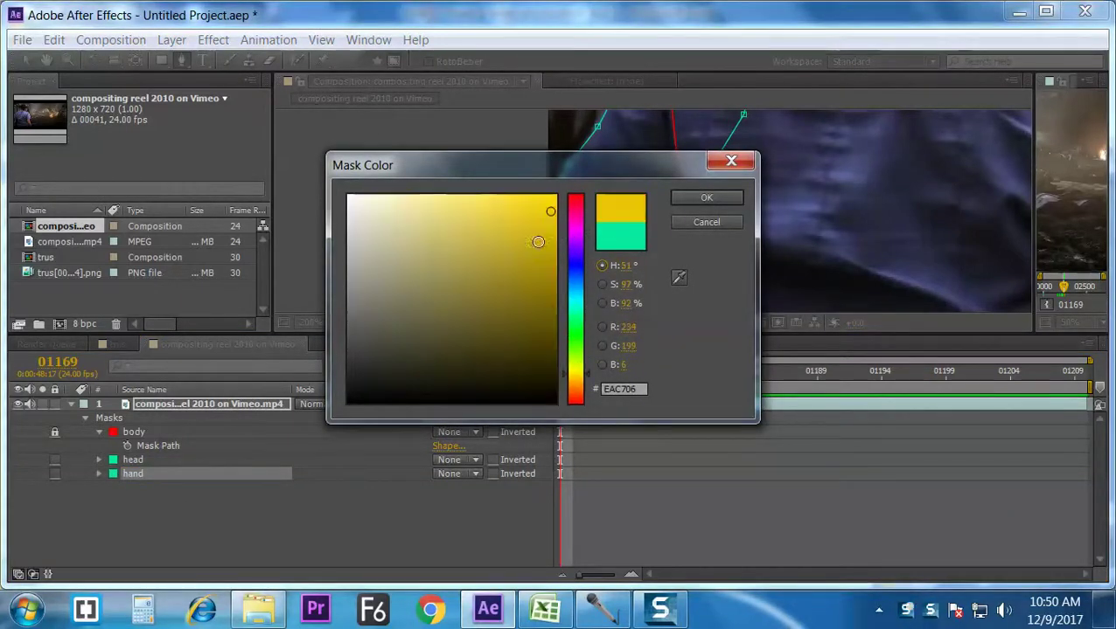
pyautogui.click(705, 198)
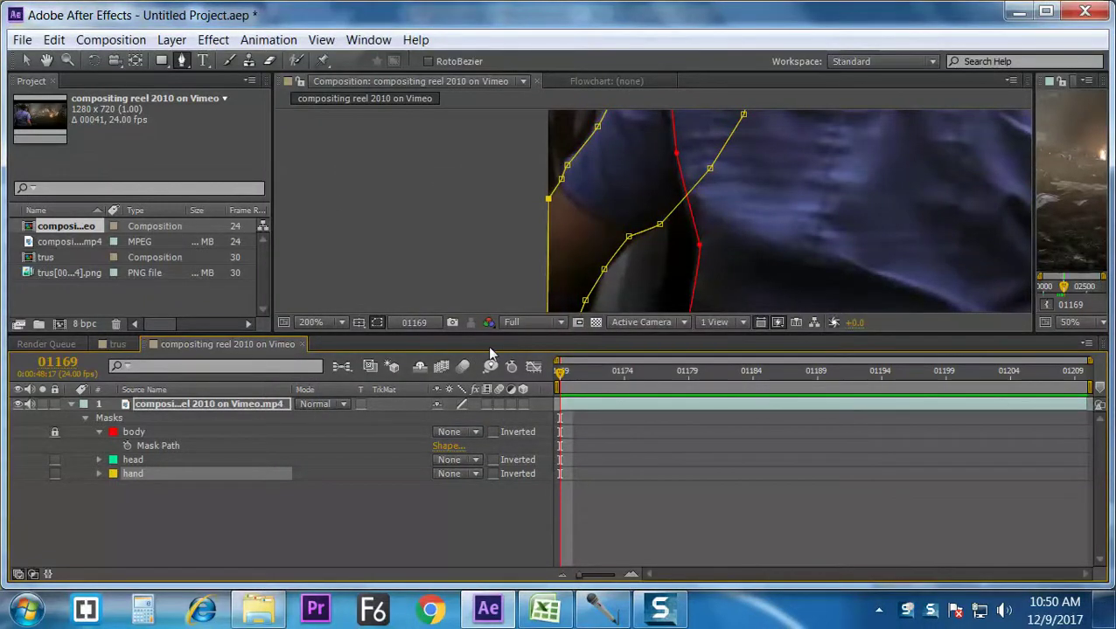
# Step: Lock the head mask and inspect the hand mask's outline in the enlarged composition view
pyautogui.click(56, 460)
pyautogui.press('`')
pyautogui.press('`')
pyautogui.press('`')
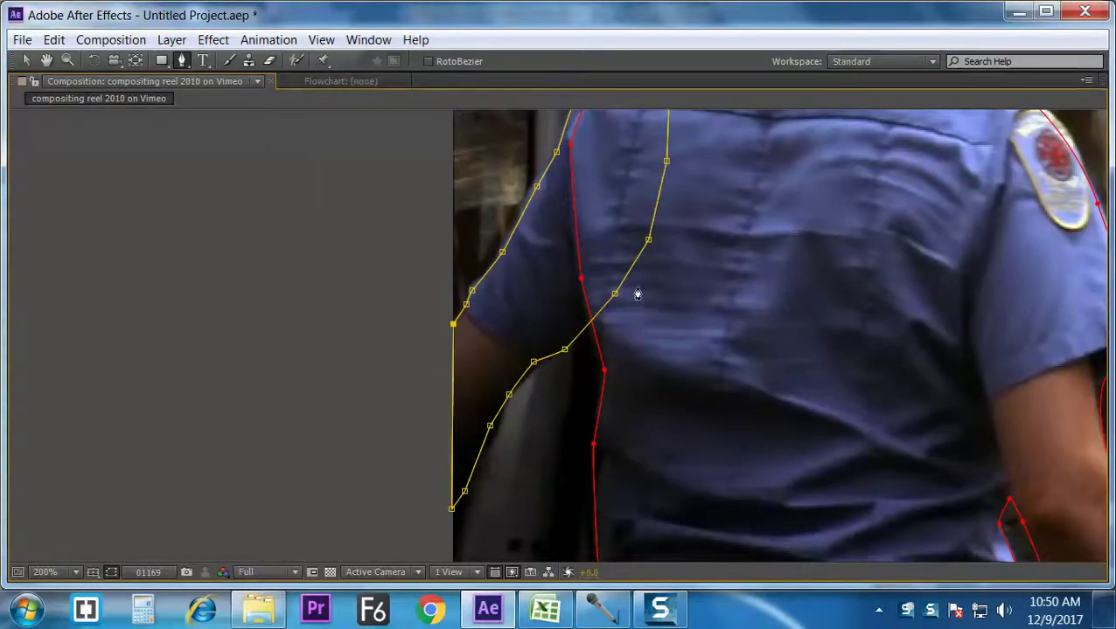
pyautogui.press('`')
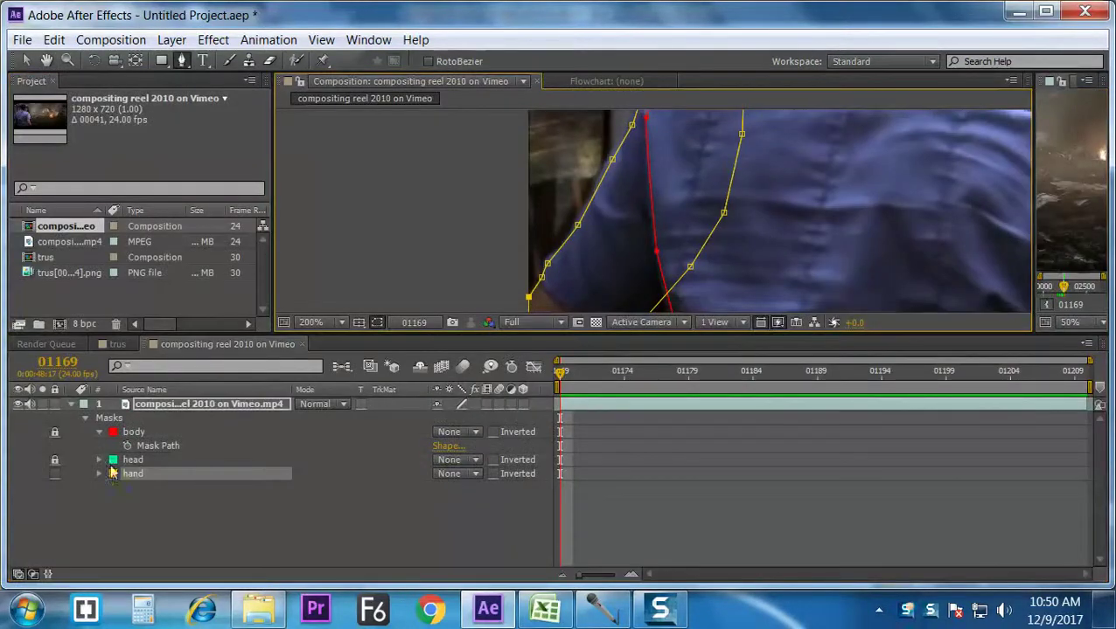
# Step: Unlock the body and head masks and set Mask Path keyframes for body, head and hand at frame 1169
pyautogui.click(54, 460)
pyautogui.click(169, 430)
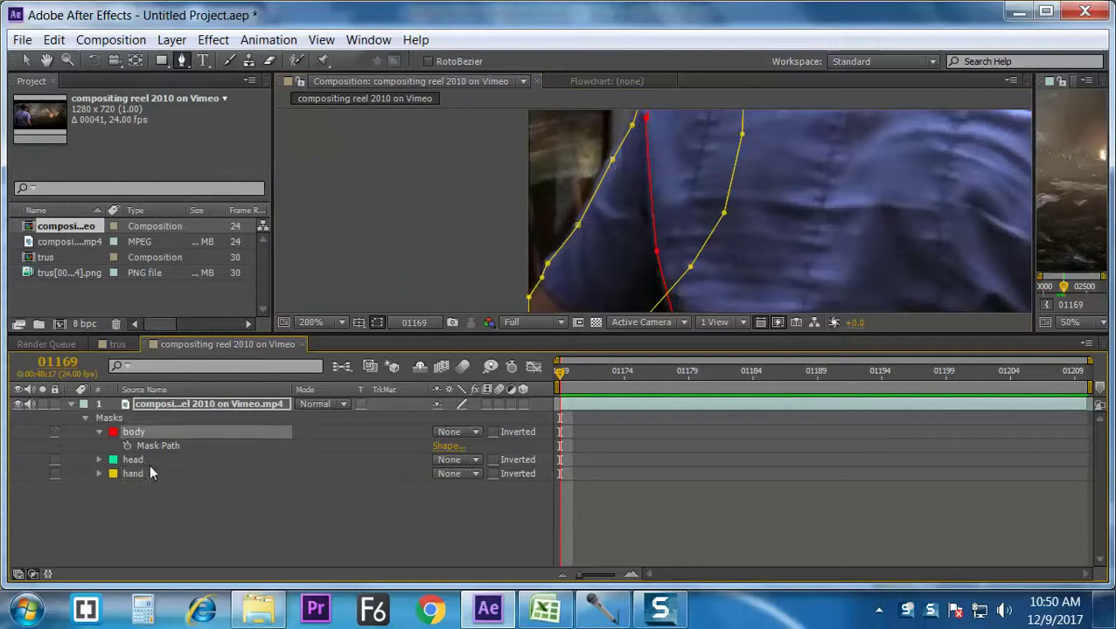
pyautogui.keyDown('shift'); pyautogui.click(151, 473); pyautogui.keyUp('shift')
pyautogui.hotkey('alt', 'm')
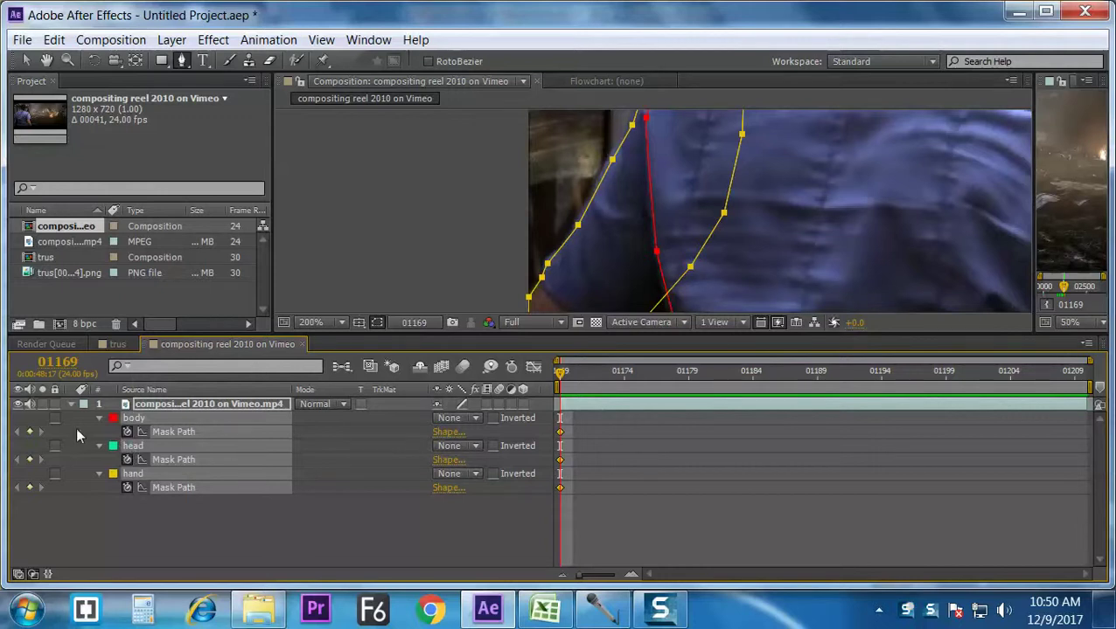
# Step: Lock the body and head masks, leaving only the hand mask unlocked and selected
pyautogui.moveTo(54, 418); pyautogui.dragTo(54, 478)
pyautogui.click(54, 475)
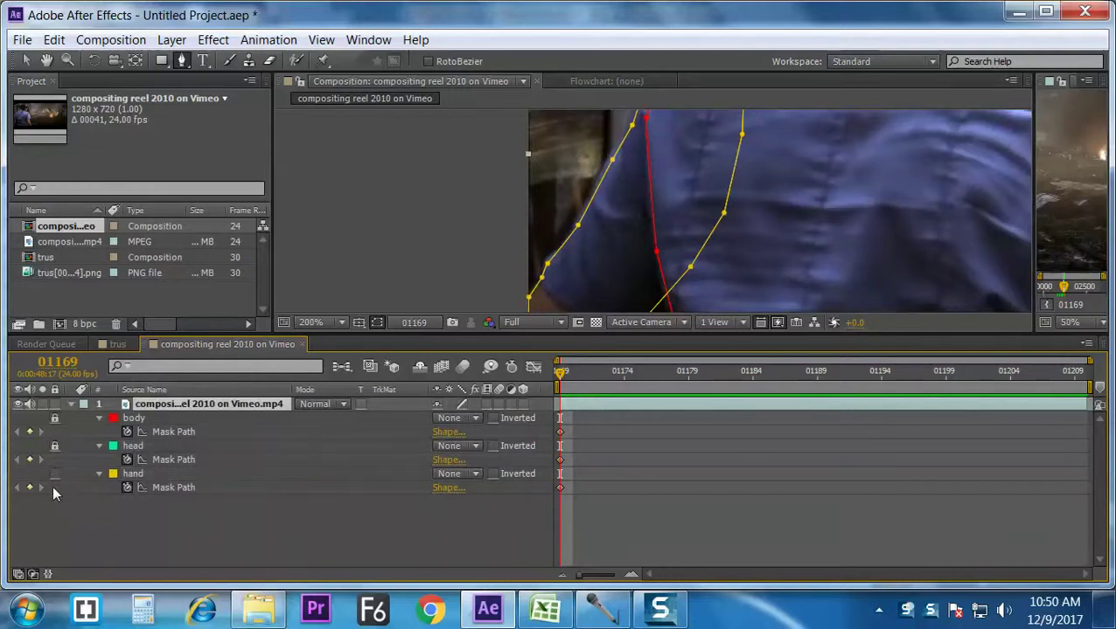
pyautogui.click(157, 481)
# Step: Advance ten frames to 1179 and move the whole hand mask so its top corner meets the man's left shoulder
pyautogui.press('`')
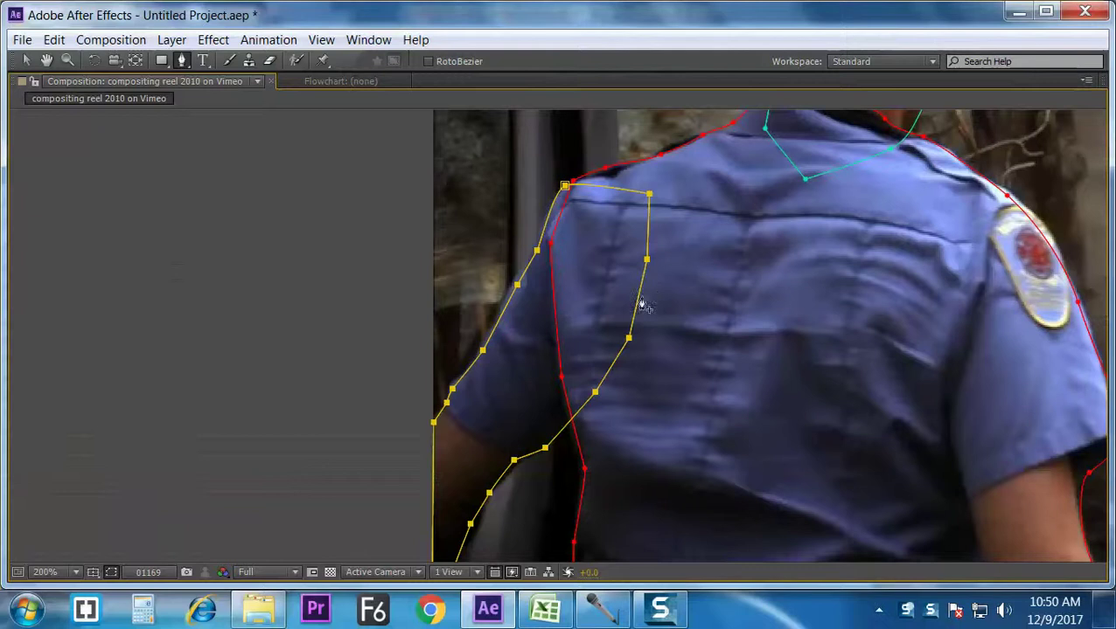
pyautogui.scroll(-1, 594, 295)
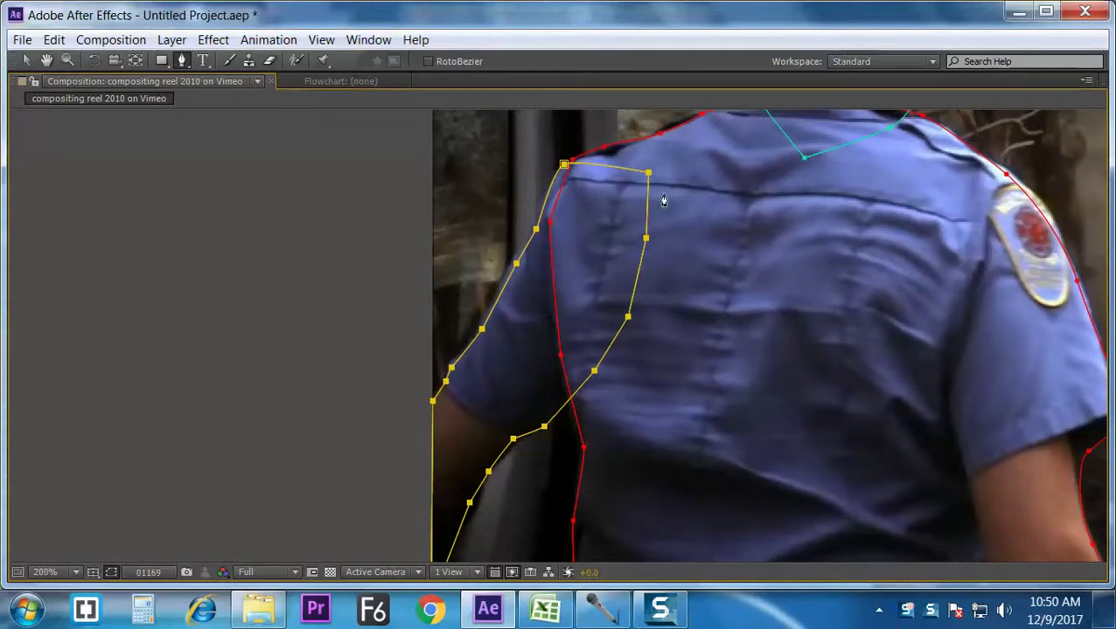
pyautogui.press('v')
pyautogui.hotkey('shift', 'pagedown')
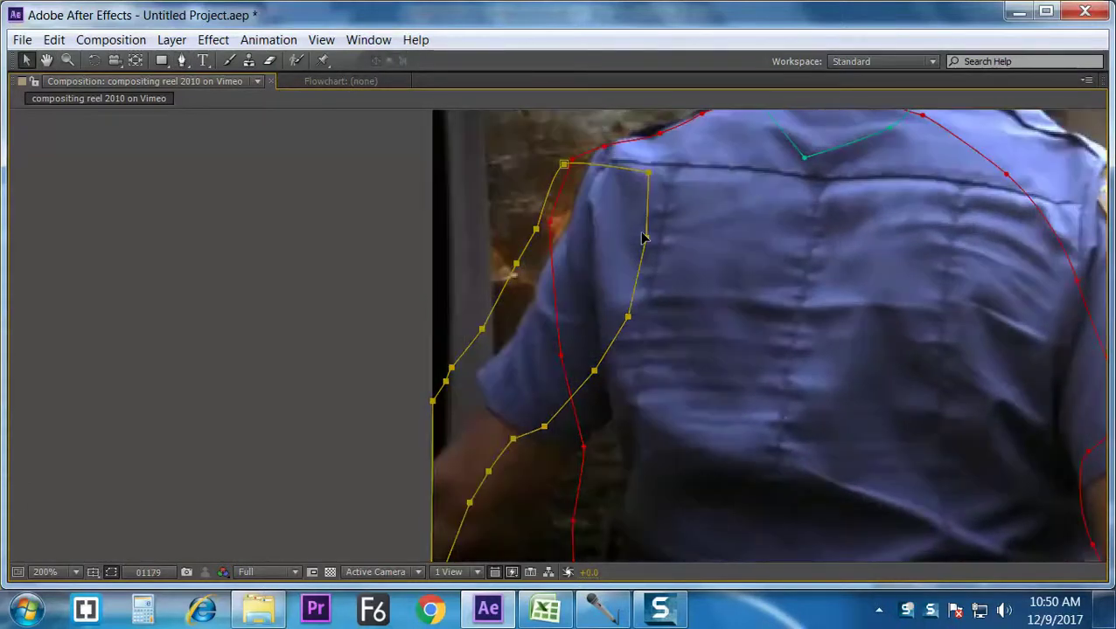
pyautogui.moveTo(633, 276); pyautogui.dragTo(596, 311)
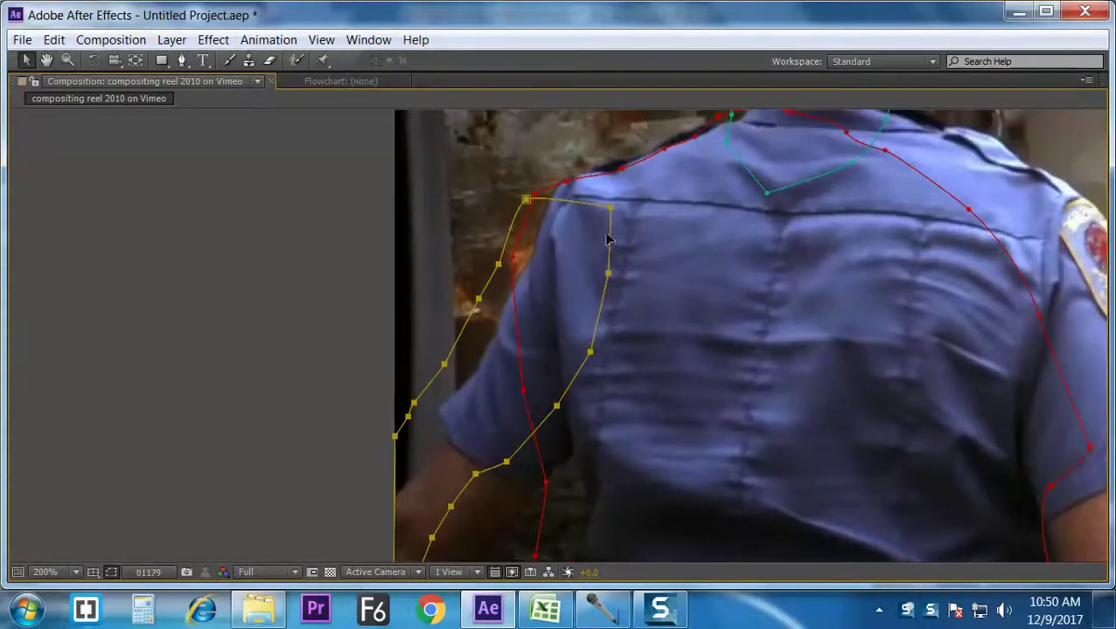
pyautogui.doubleClick(611, 212)
pyautogui.moveTo(605, 212); pyautogui.dragTo(638, 192)
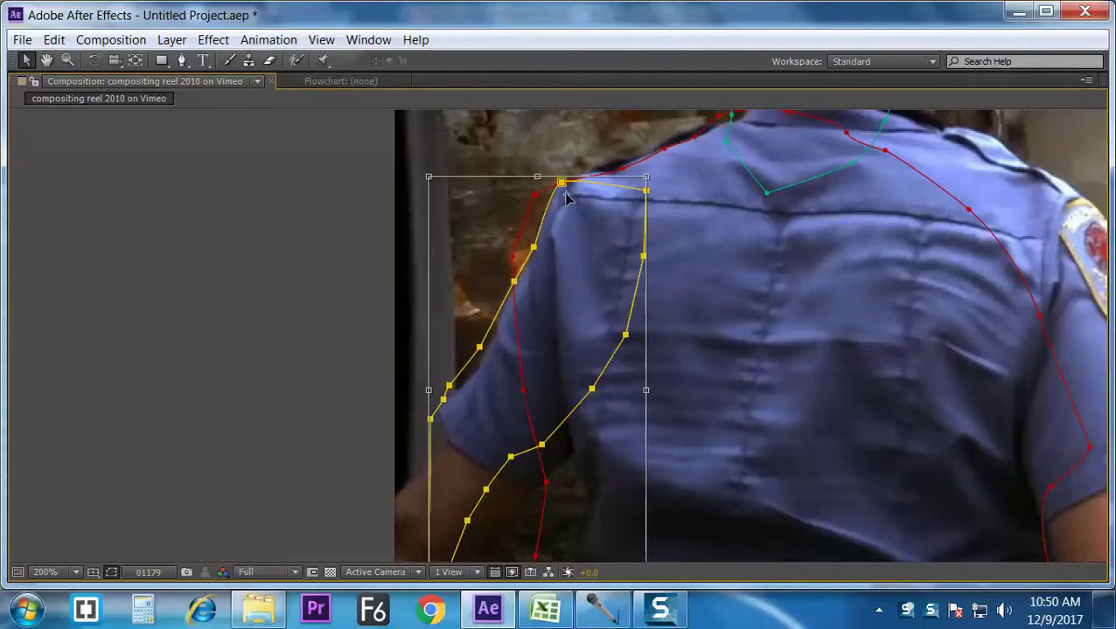
# Step: Rotate the hand mask slightly counterclockwise to follow the left sleeve's outer edge, and apply the transform
pyautogui.press('KP_Add')
pyautogui.press('KP_Add')
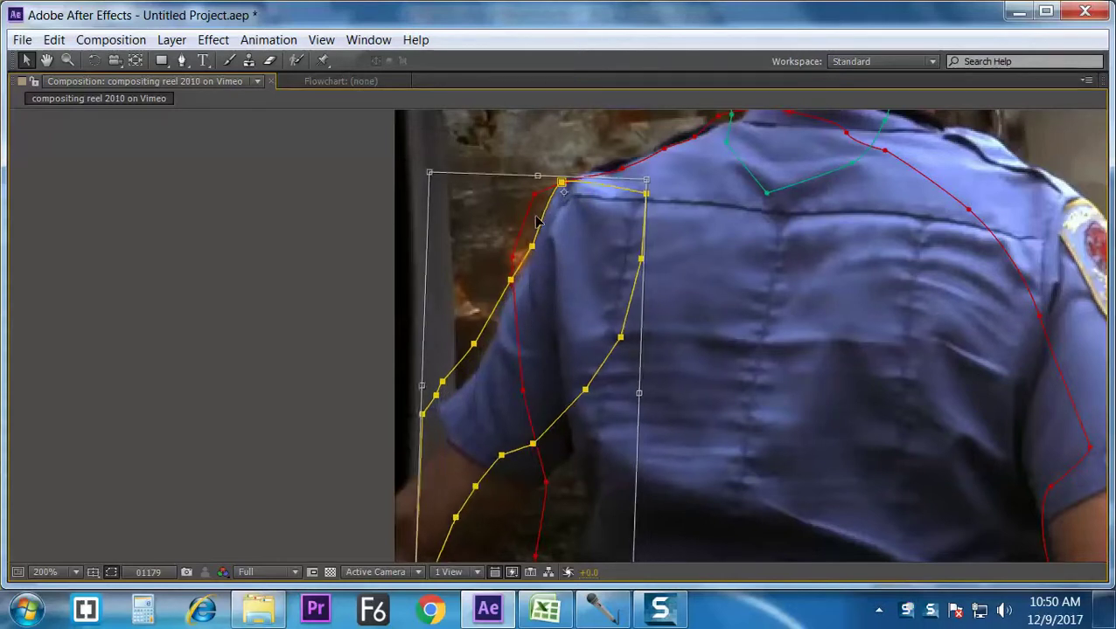
pyautogui.press('KP_Subtract')
pyautogui.press('KP_Subtract')
pyautogui.press('KP_Subtract')
pyautogui.press('KP_Subtract')
pyautogui.press('KP_Subtract')
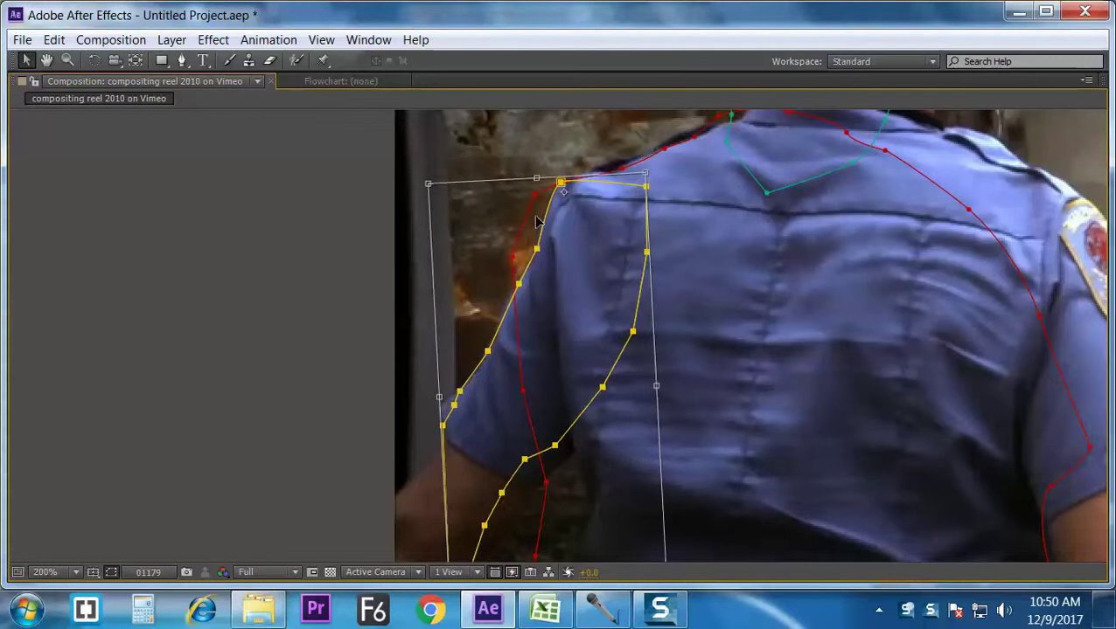
pyautogui.press('KP_Add')
pyautogui.press('KP_Subtract')
pyautogui.press('Return')
# Step: Check how the hand mask follows the left arm frame by frame and between its keyframes at 1169 and 1179
pyautogui.press('pageup')
pyautogui.press('pageup')
pyautogui.press('pageup')
pyautogui.press('pageup')
pyautogui.press('pageup')
pyautogui.press('pageup')
pyautogui.press('pageup')
pyautogui.press('pageup')
pyautogui.press('pageup')
pyautogui.press('pageup')
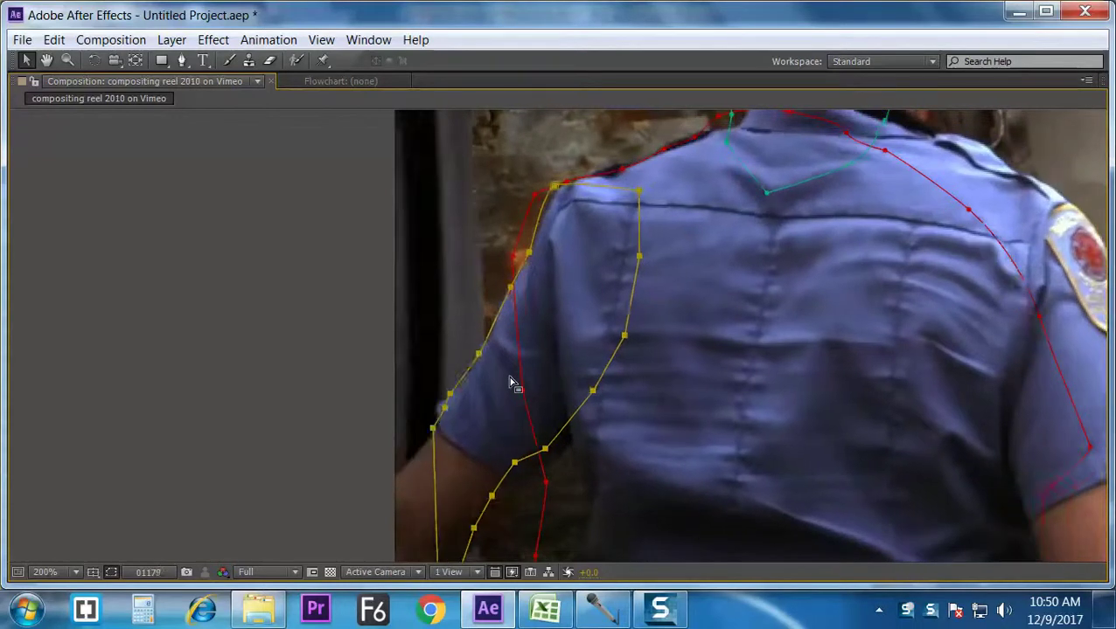
pyautogui.press('pagedown')
pyautogui.press('pagedown')
pyautogui.press('pagedown')
pyautogui.press('pagedown')
pyautogui.press('pagedown')
pyautogui.press('pagedown')
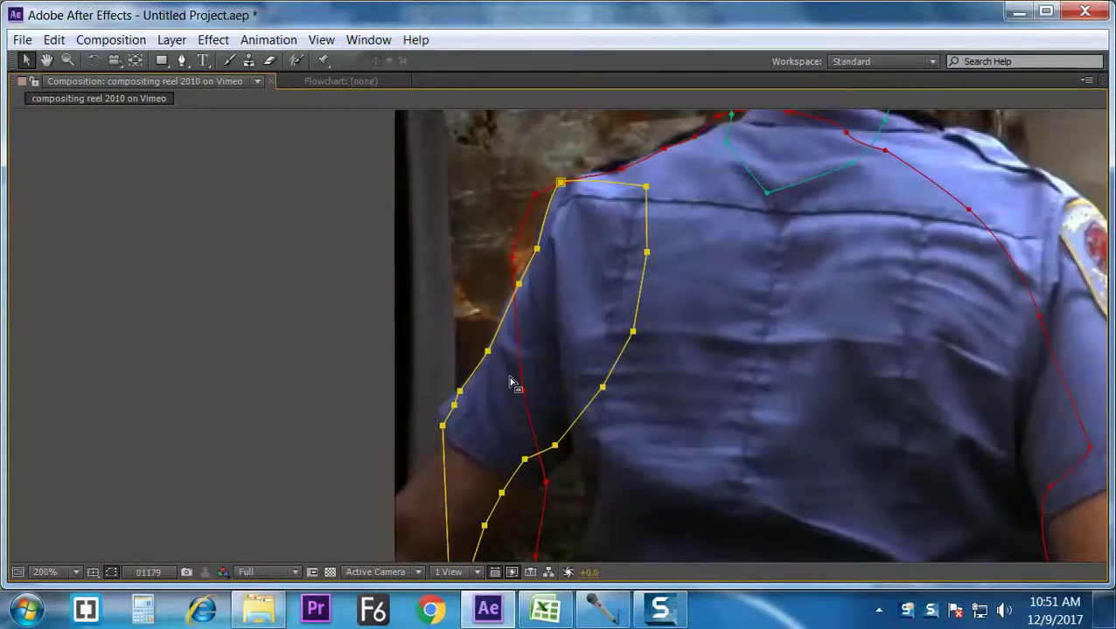
pyautogui.press('j')
pyautogui.press('k')
pyautogui.press('j')
pyautogui.press('k')
# Step: Unlock the body mask and bring the man's collar and both shoulders into the enlarged view at frame 1179
pyautogui.press('h')
pyautogui.moveTo(682, 290); pyautogui.dragTo(546, 384)
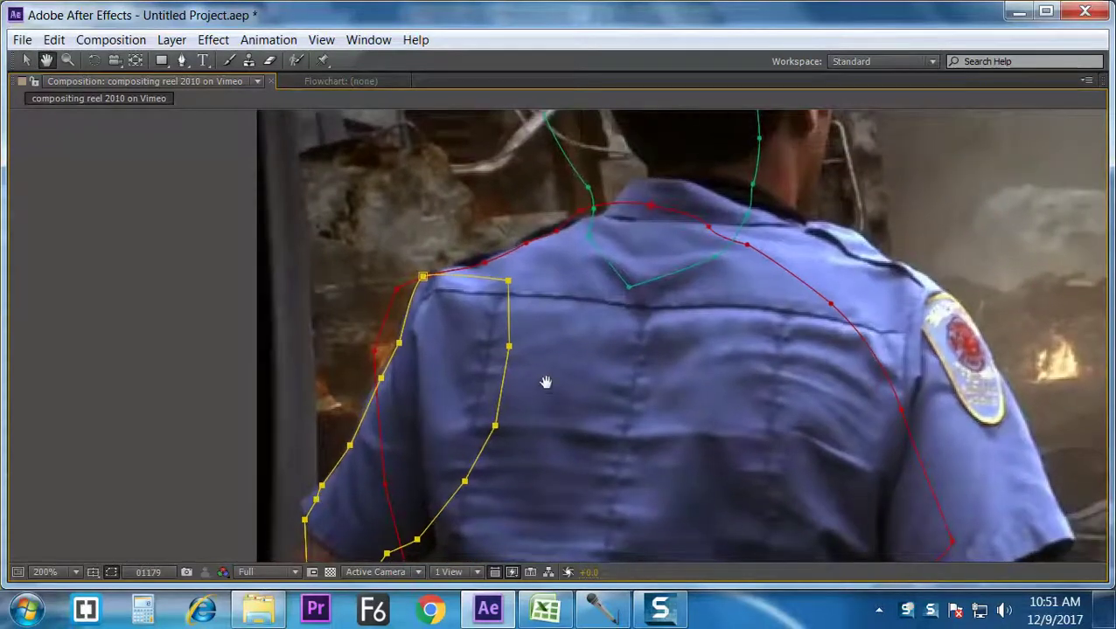
pyautogui.press('v')
pyautogui.press('`')
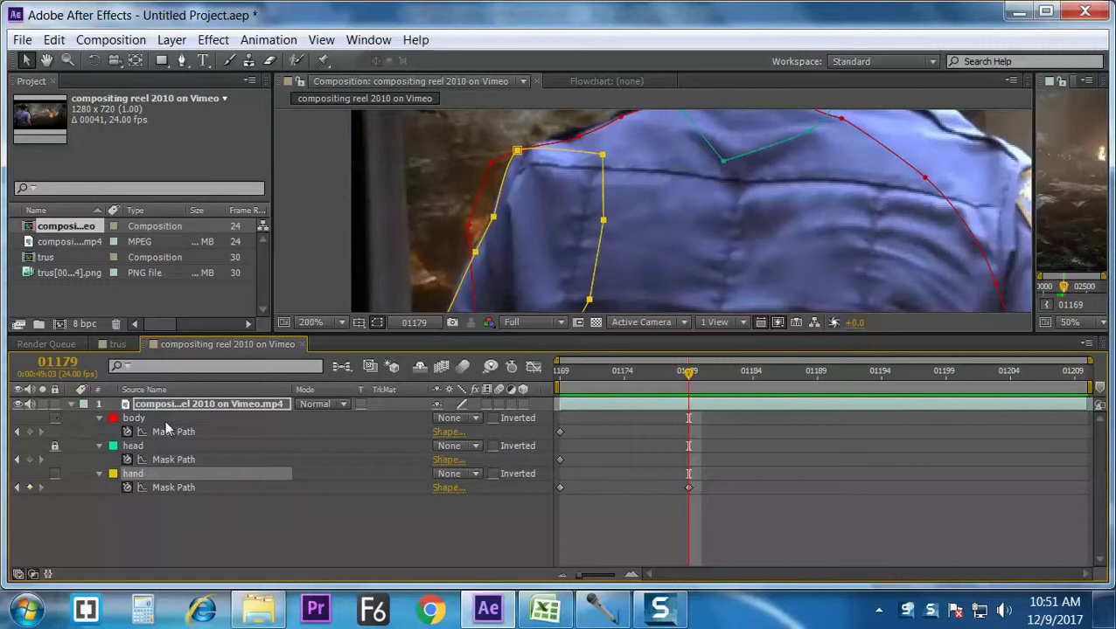
pyautogui.press('`')
pyautogui.press('`')
pyautogui.press('`')
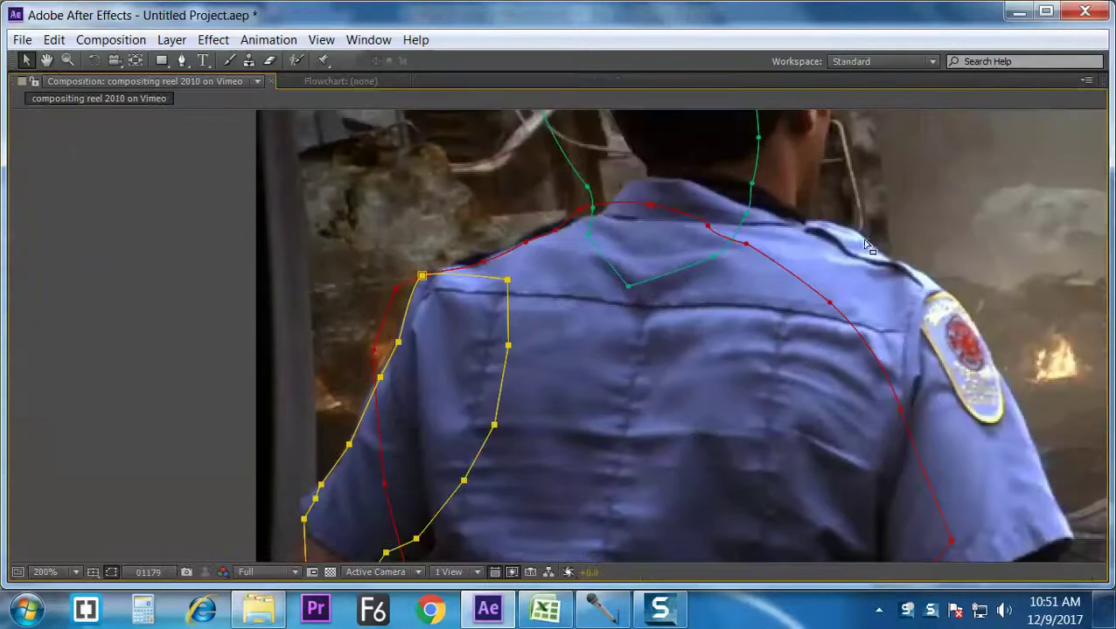
# Step: Move the whole body mask up and to the right so its neckline follows the shirt collar at frame 1179
pyautogui.doubleClick(815, 299)
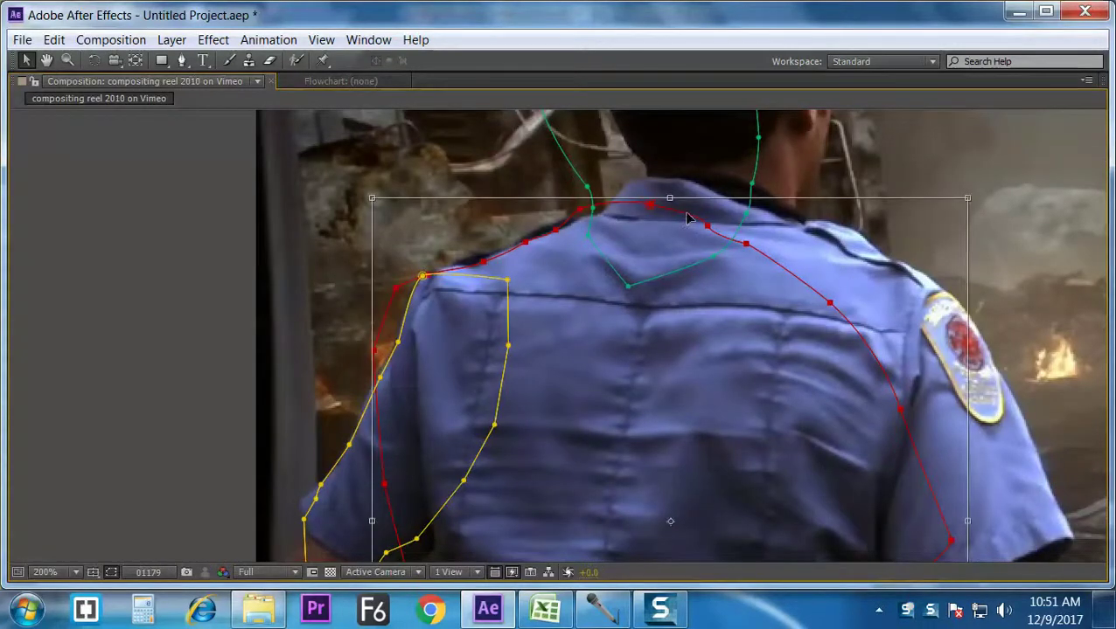
pyautogui.moveTo(687, 218); pyautogui.dragTo(737, 192)
pyautogui.press('Left')
pyautogui.press('Left')
pyautogui.press('Right')
pyautogui.press('Right')
pyautogui.press('Up')
pyautogui.press('Down')
pyautogui.press('Left')
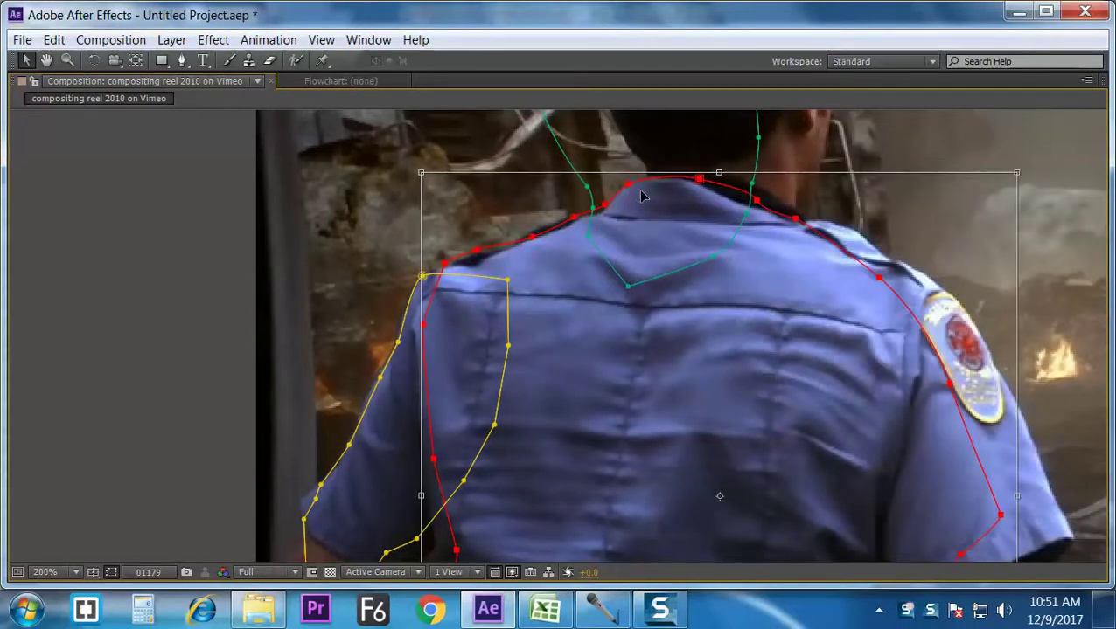
# Step: Move the body mask's anchor point to the collar and enlarge the mask by its lower-right corner to cover the torso
pyautogui.press('space')
pyautogui.moveTo(659, 261); pyautogui.dragTo(669, 154)
pyautogui.moveTo(663, 393); pyautogui.dragTo(617, 190)
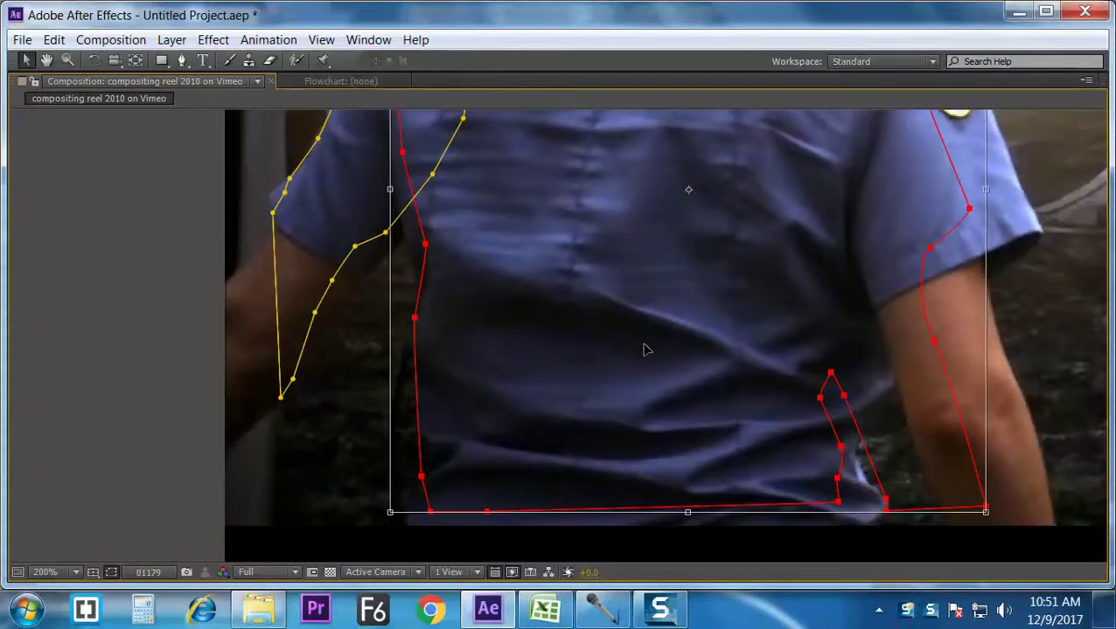
pyautogui.scroll(-1, 647, 351)
pyautogui.press('space')
pyautogui.moveTo(606, 256); pyautogui.dragTo(622, 339)
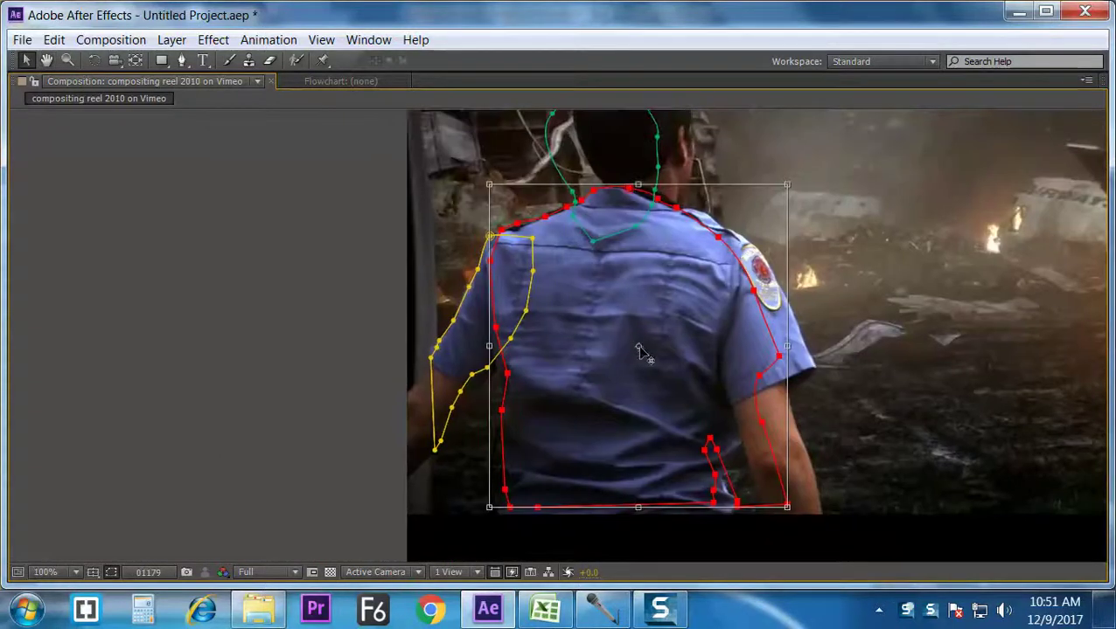
pyautogui.scroll(-3, 649, 301)
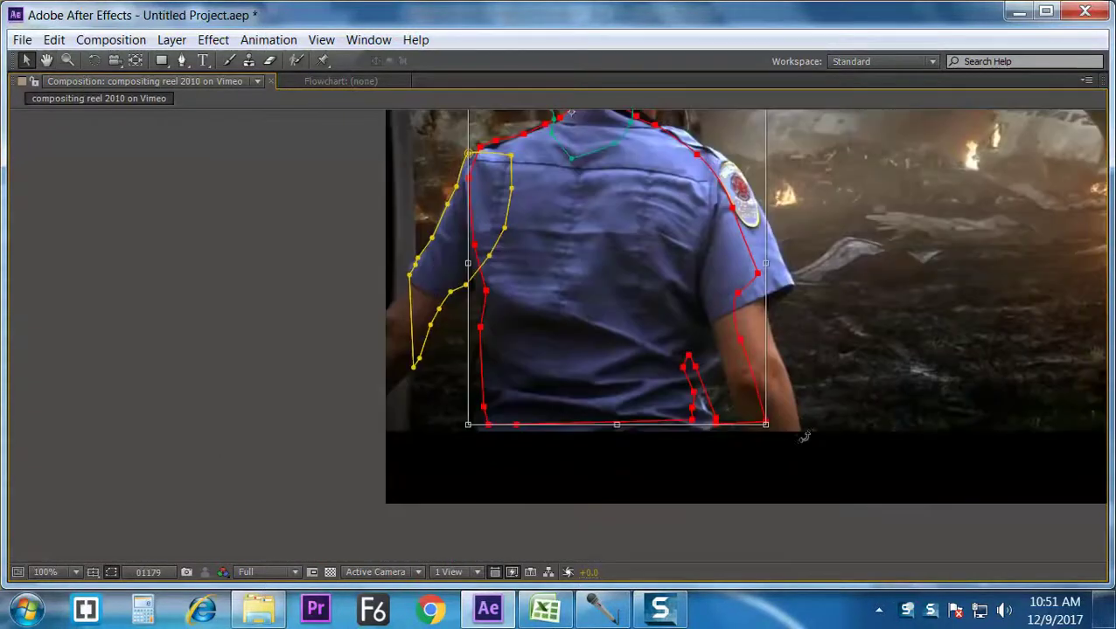
pyautogui.moveTo(767, 426); pyautogui.dragTo(803, 456)
pyautogui.press('space')
pyautogui.moveTo(615, 291); pyautogui.dragTo(625, 385)
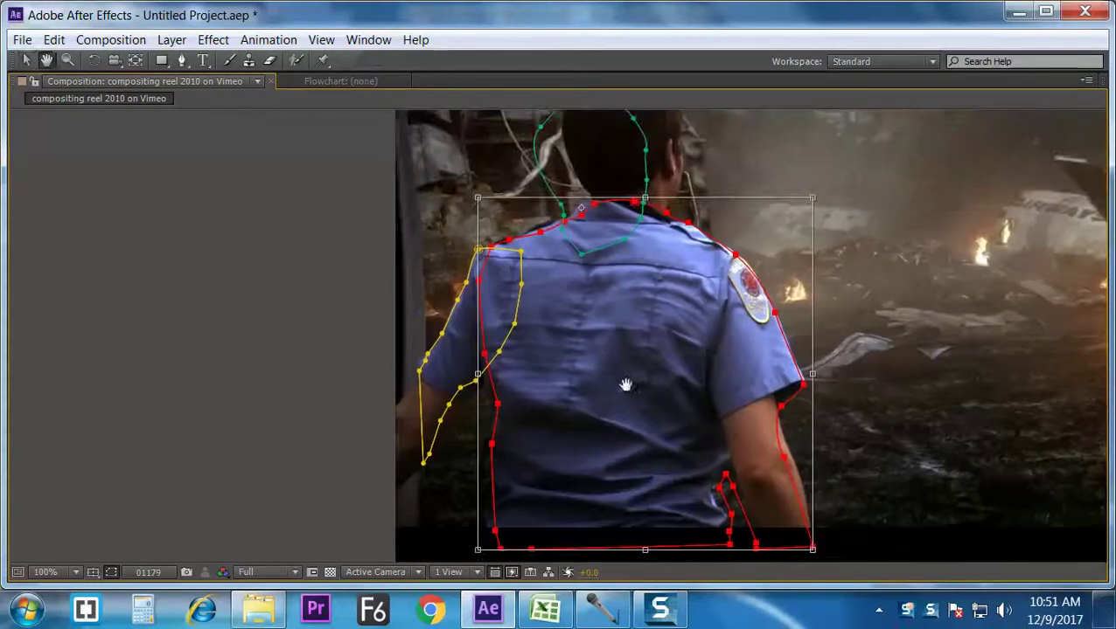
# Step: Nudge the enlarged body mask to the left and slightly up to line up with the collar and left shoulder
pyautogui.press('Left')
pyautogui.press('Left')
pyautogui.press('Left')
pyautogui.press('Left')
pyautogui.press('Left')
pyautogui.press('Left')
pyautogui.press('Left')
pyautogui.press('Left')
pyautogui.press('Left')
pyautogui.press('Left')
pyautogui.press('Up')
pyautogui.press('Up')
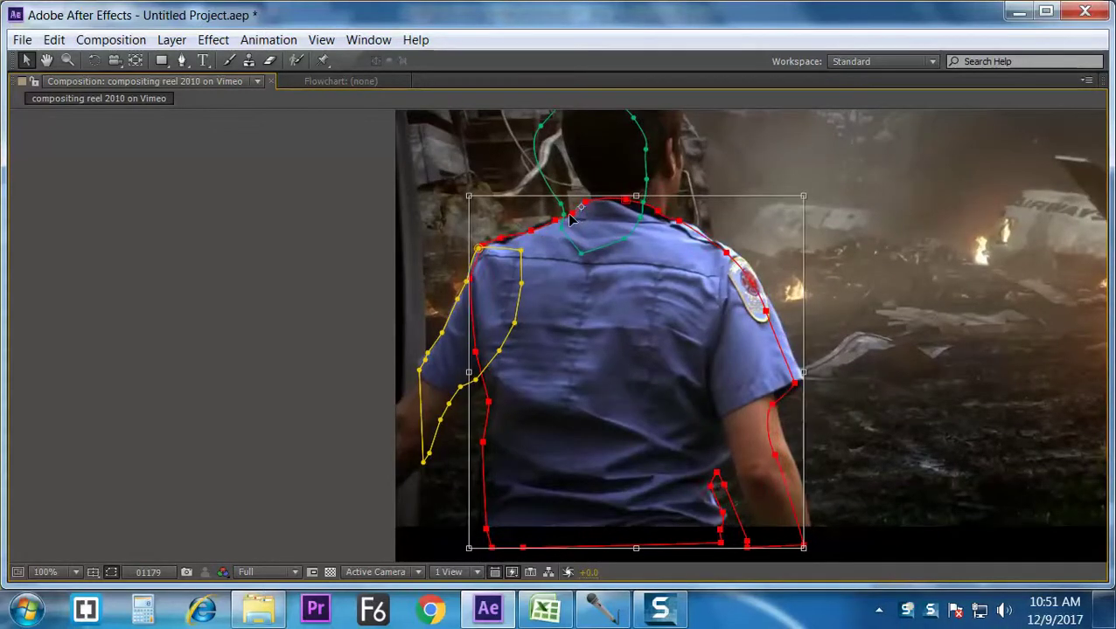
# Step: Enlarge the body mask slightly more to reach the right sleeve's outer edge, and apply the transform
pyautogui.moveTo(596, 338); pyautogui.dragTo(604, 252)
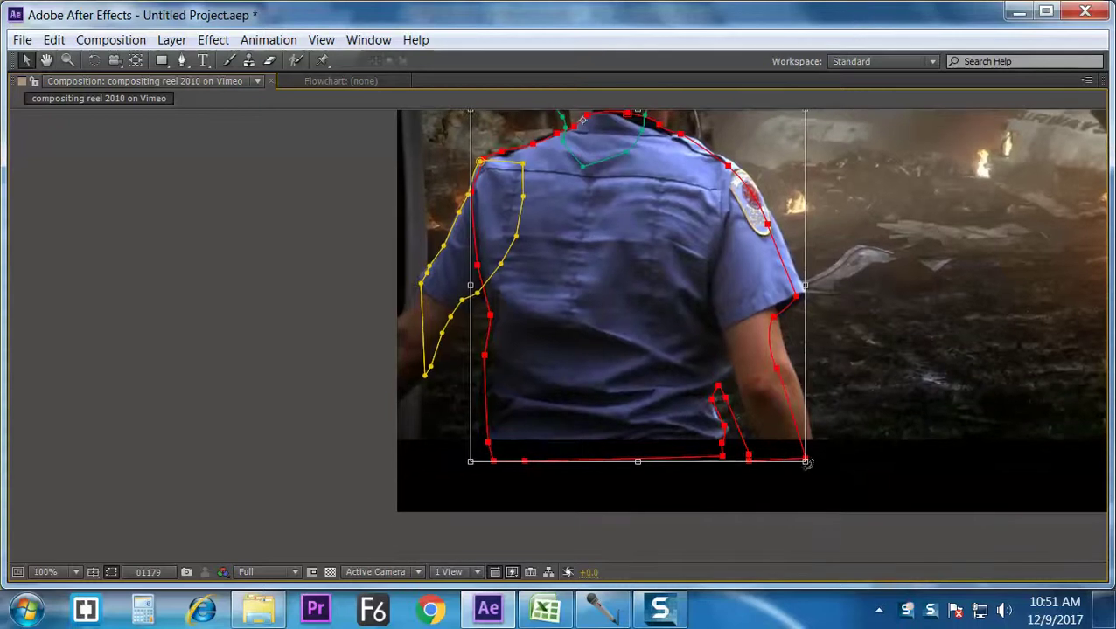
pyautogui.moveTo(804, 462); pyautogui.dragTo(816, 465)
pyautogui.moveTo(683, 357); pyautogui.dragTo(675, 429)
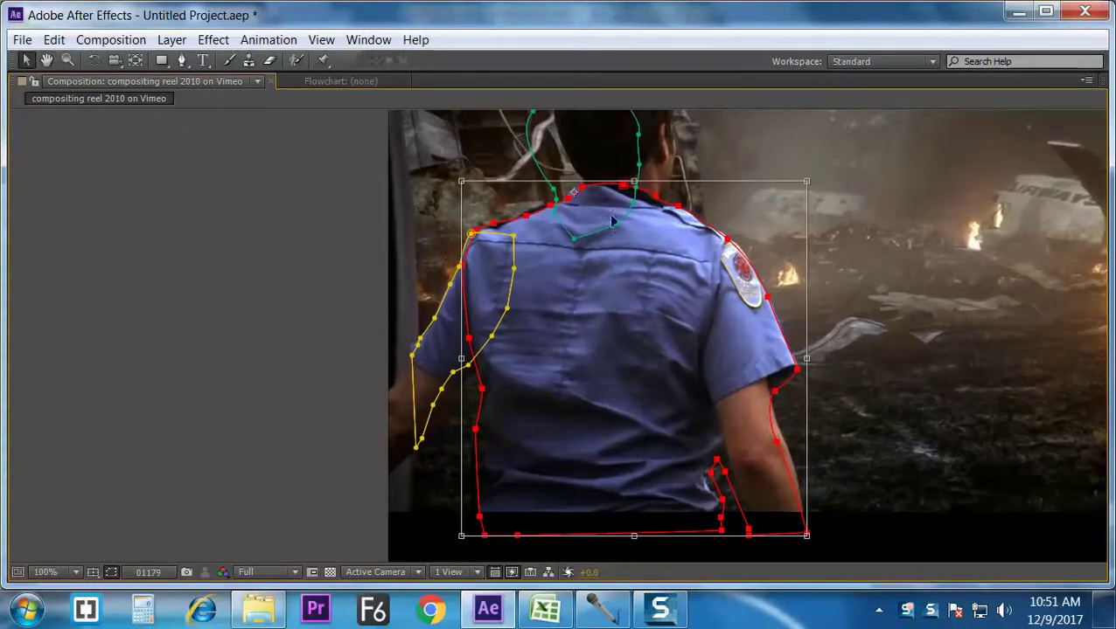
pyautogui.press('Return')
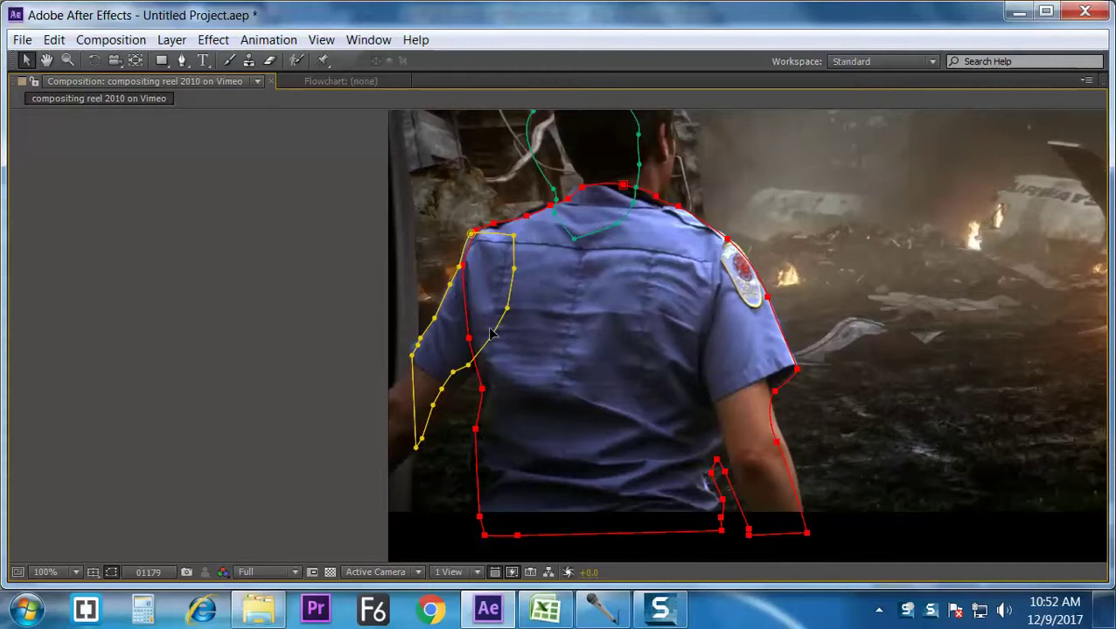
pyautogui.press('`')
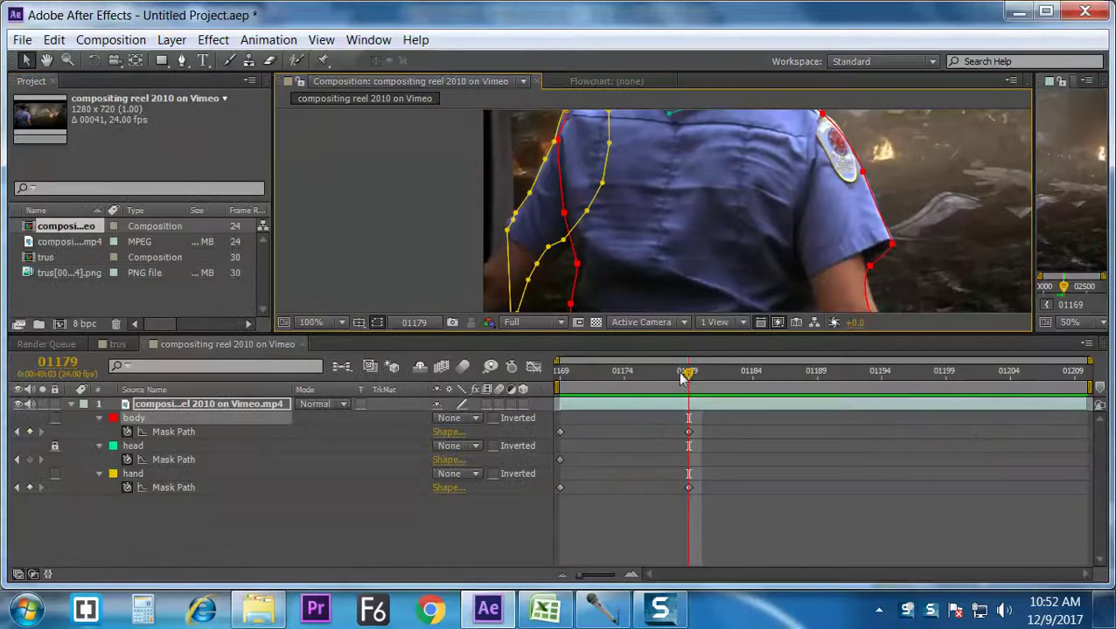
# Step: Compare the mask outlines at frames 1169 and 1179 in the enlarged composition view
pyautogui.moveTo(682, 376); pyautogui.dragTo(503, 368)
pyautogui.press('`')
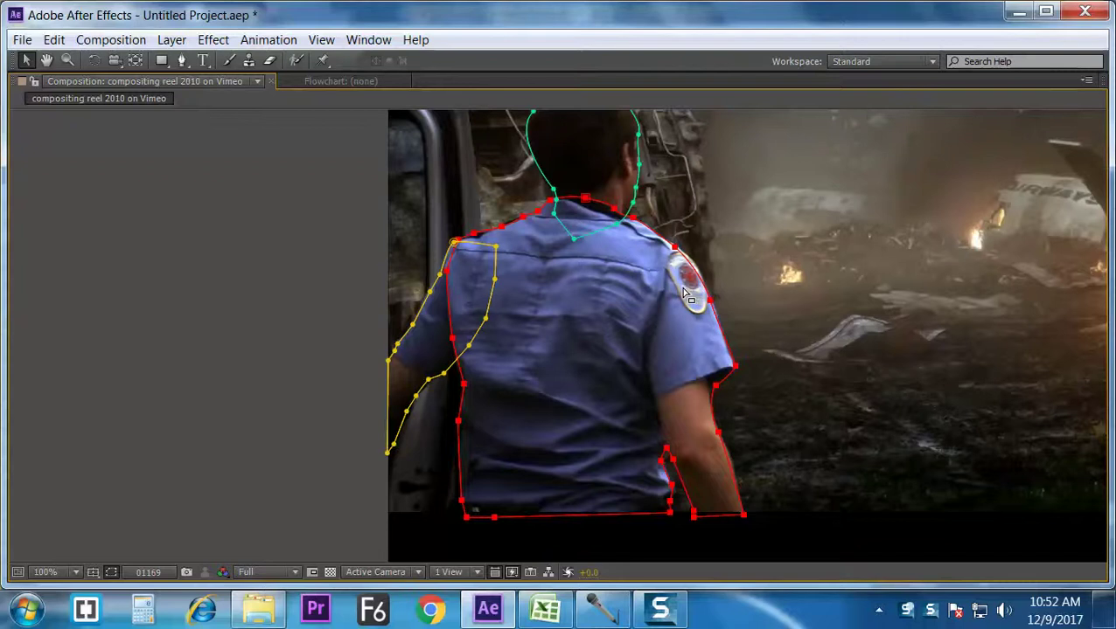
pyautogui.hotkey('shift', 'pagedown')
pyautogui.hotkey('shift', 'pageup')
pyautogui.hotkey('shift', 'pagedown')
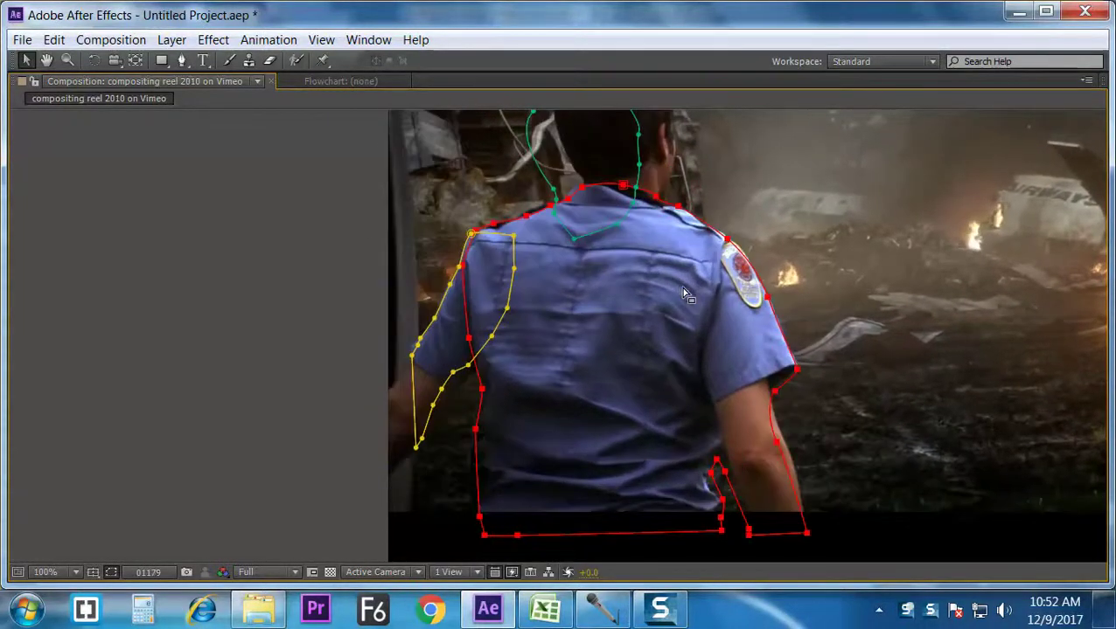
# Step: Set the body, head and hand masks to Add mode in the restored panel layout
pyautogui.press('`')
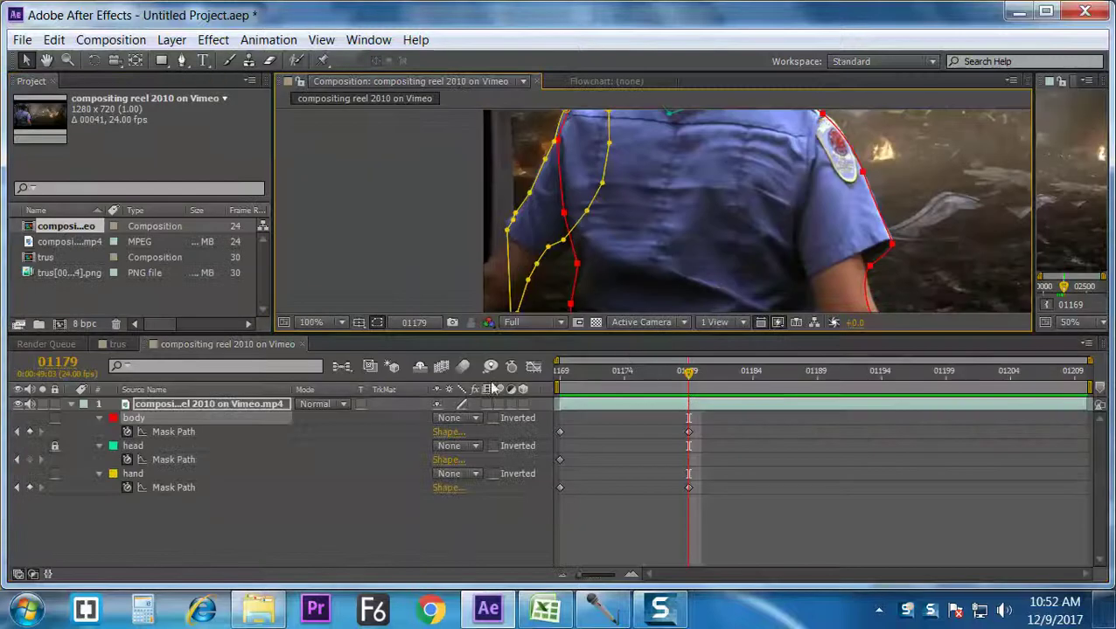
pyautogui.click(455, 418)
pyautogui.click(461, 455)
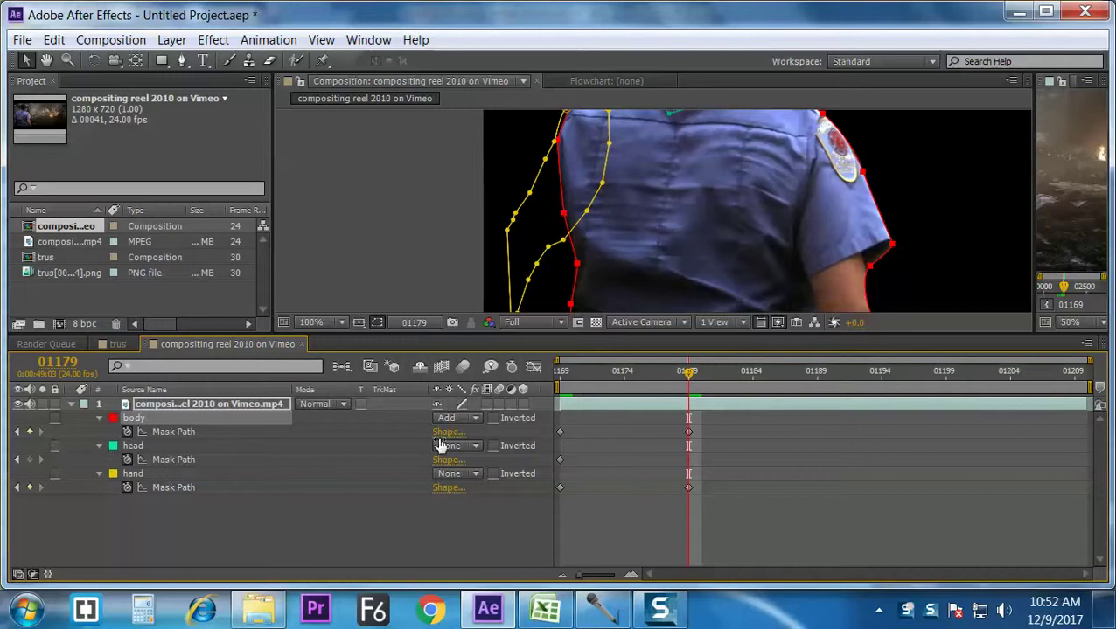
pyautogui.click(446, 447)
pyautogui.click(473, 329)
pyautogui.click(450, 473)
pyautogui.click(472, 358)
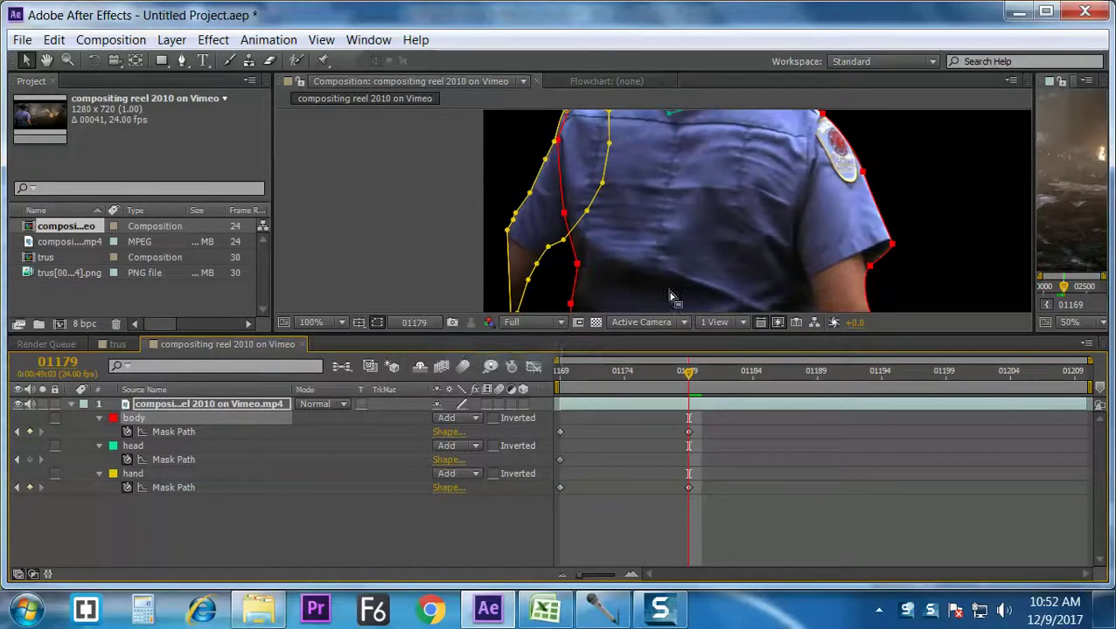
# Step: Step through the frames between 1169 and 1179 in the enlarged view to check the masked cutout, and return to frame 1169
pyautogui.press('`')
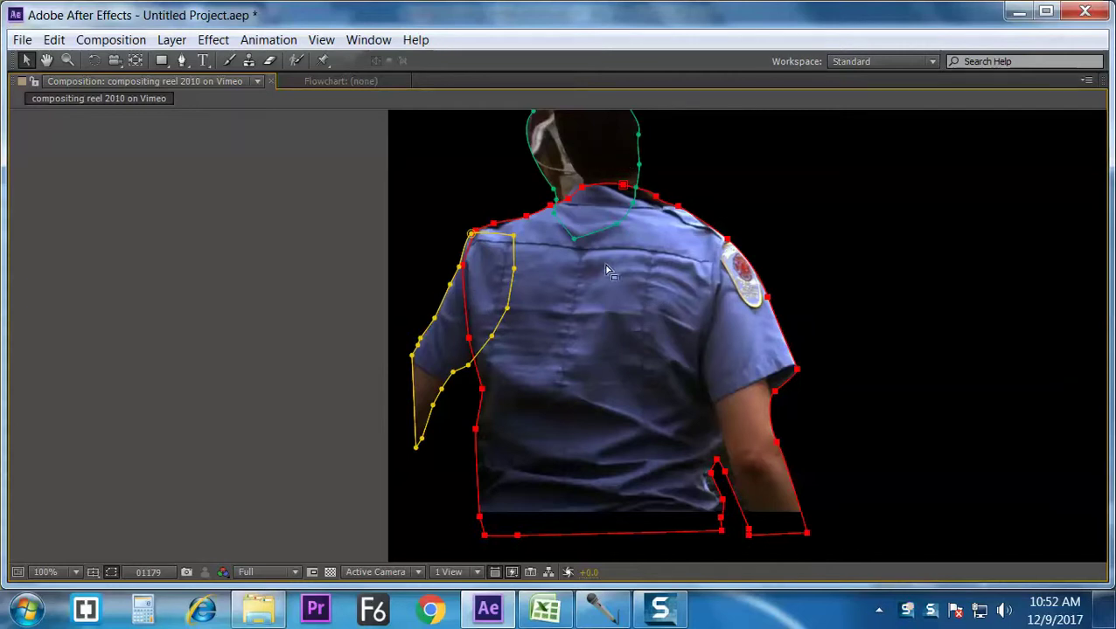
pyautogui.hotkey('shift', 'pageup')
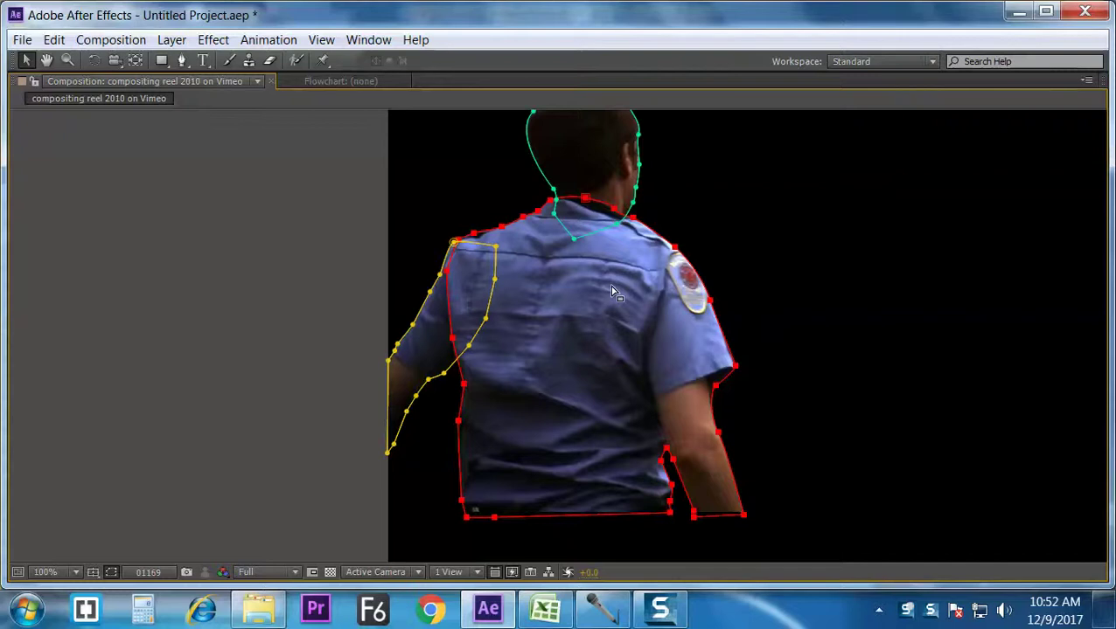
pyautogui.press('pagedown')
pyautogui.press('pagedown')
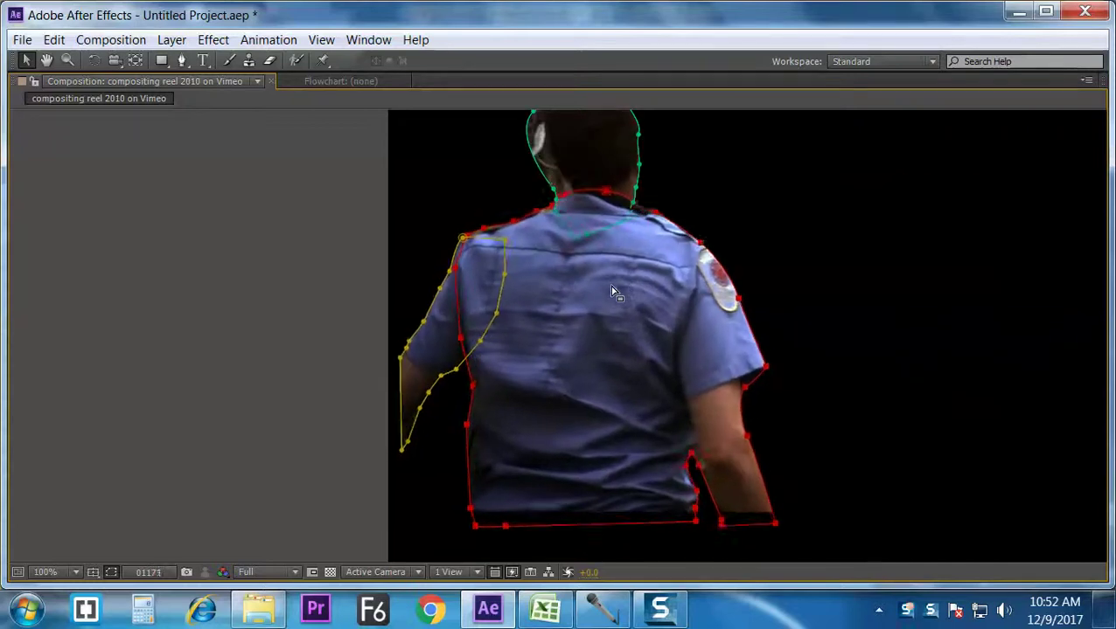
pyautogui.press('pagedown')
pyautogui.press('pageup')
pyautogui.press('pageup')
pyautogui.press('pageup')
pyautogui.press('pageup')
pyautogui.press('pageup')
pyautogui.press('pagedown')
pyautogui.press('pagedown')
pyautogui.press('pagedown')
pyautogui.press('pagedown')
pyautogui.press('pageup')
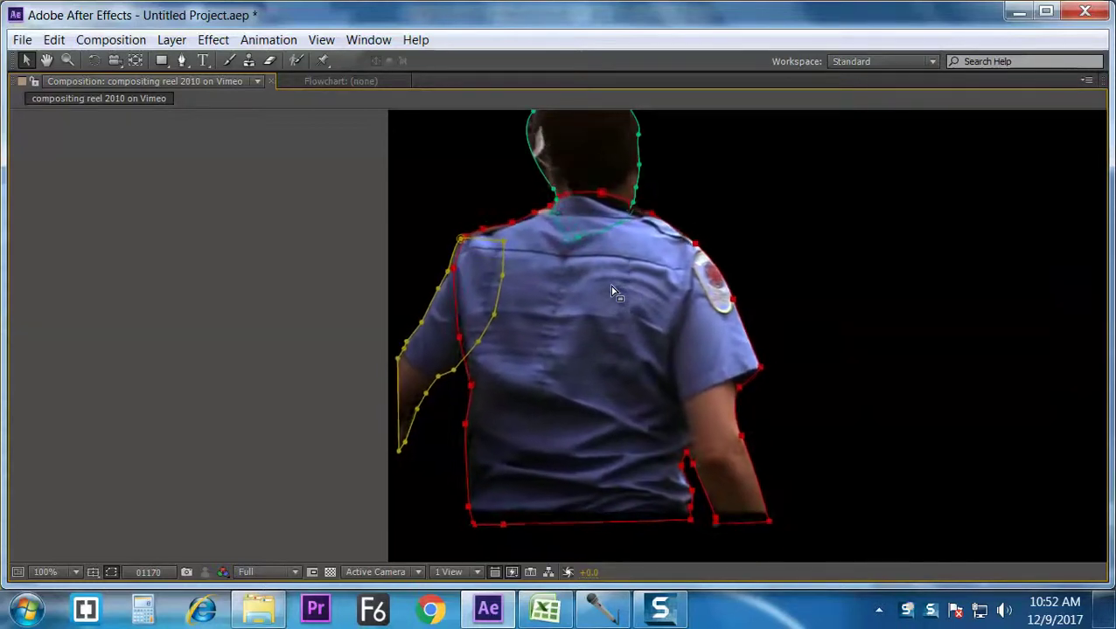
pyautogui.press('pagedown')
pyautogui.press('pagedown')
pyautogui.press('pagedown')
pyautogui.press('pagedown')
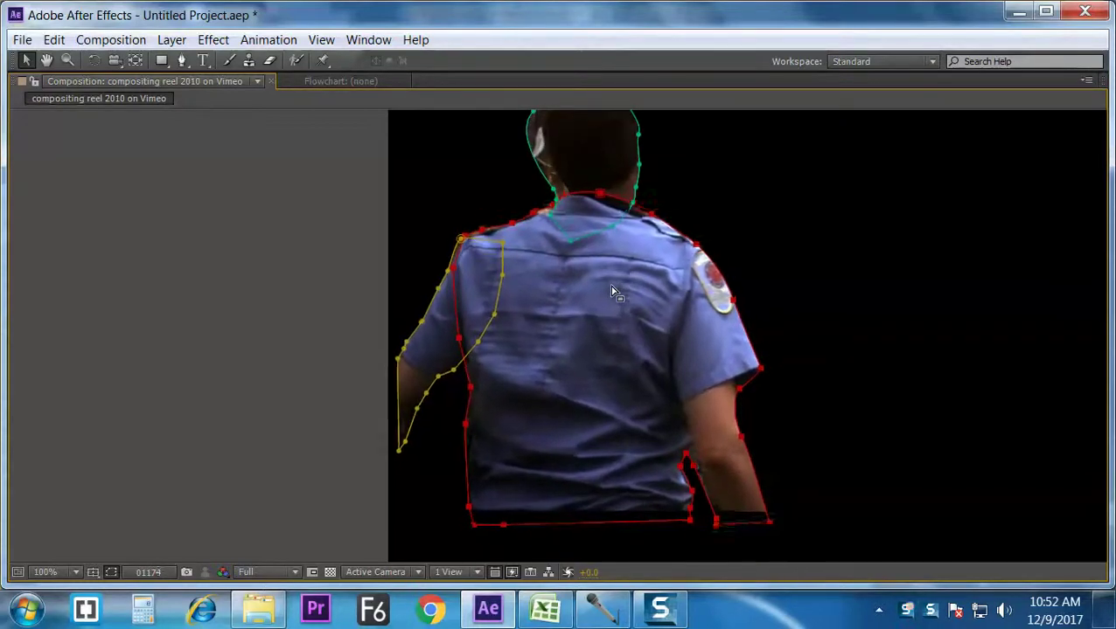
pyautogui.press('pagedown')
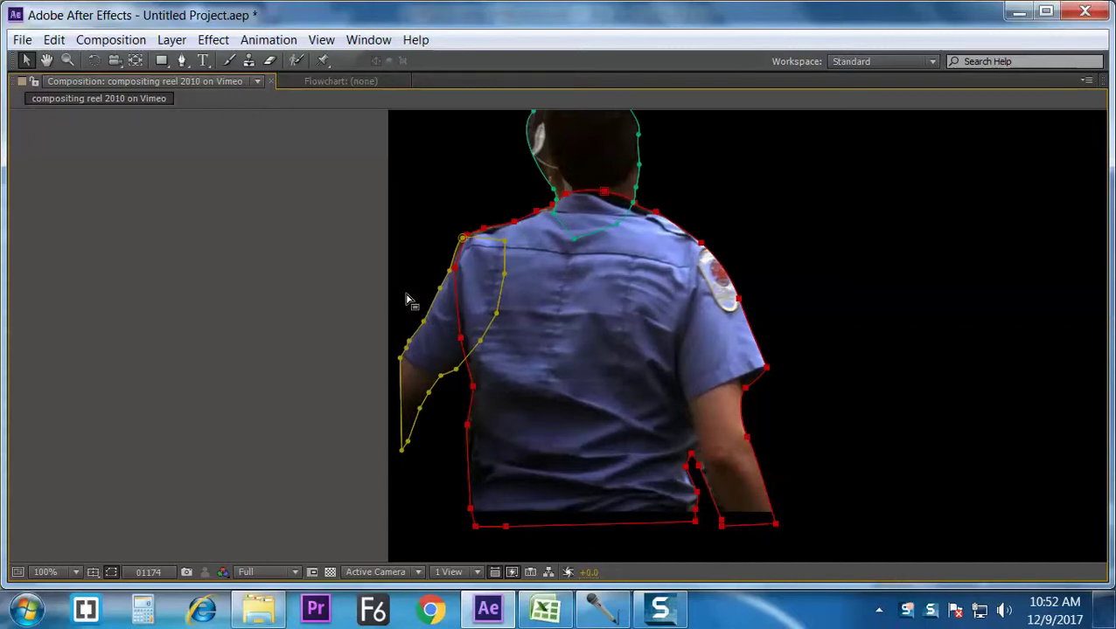
pyautogui.press('j')
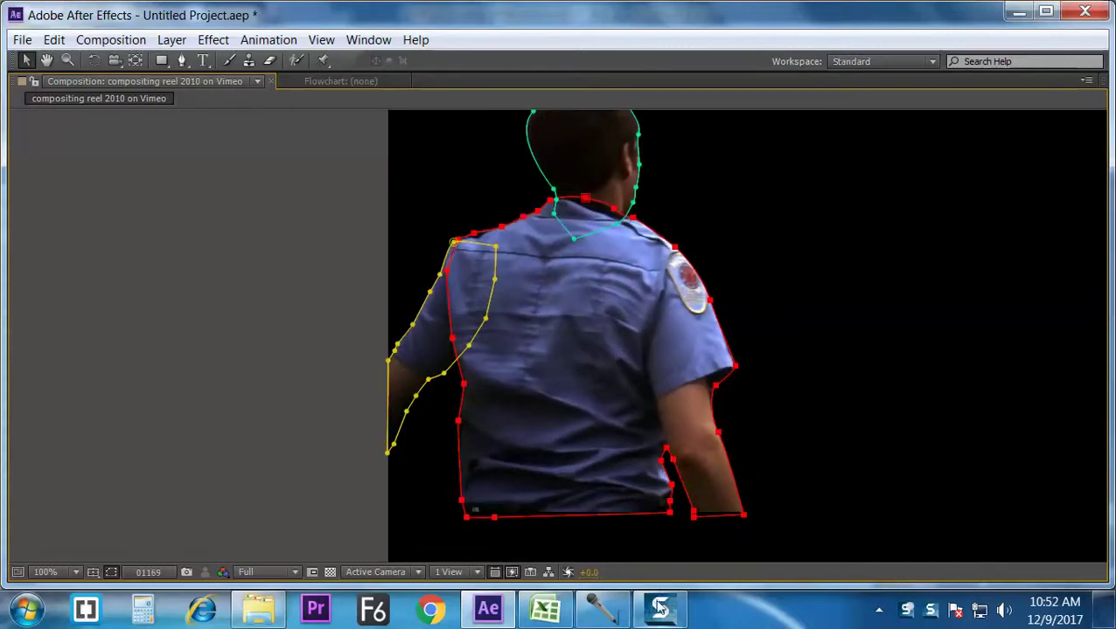